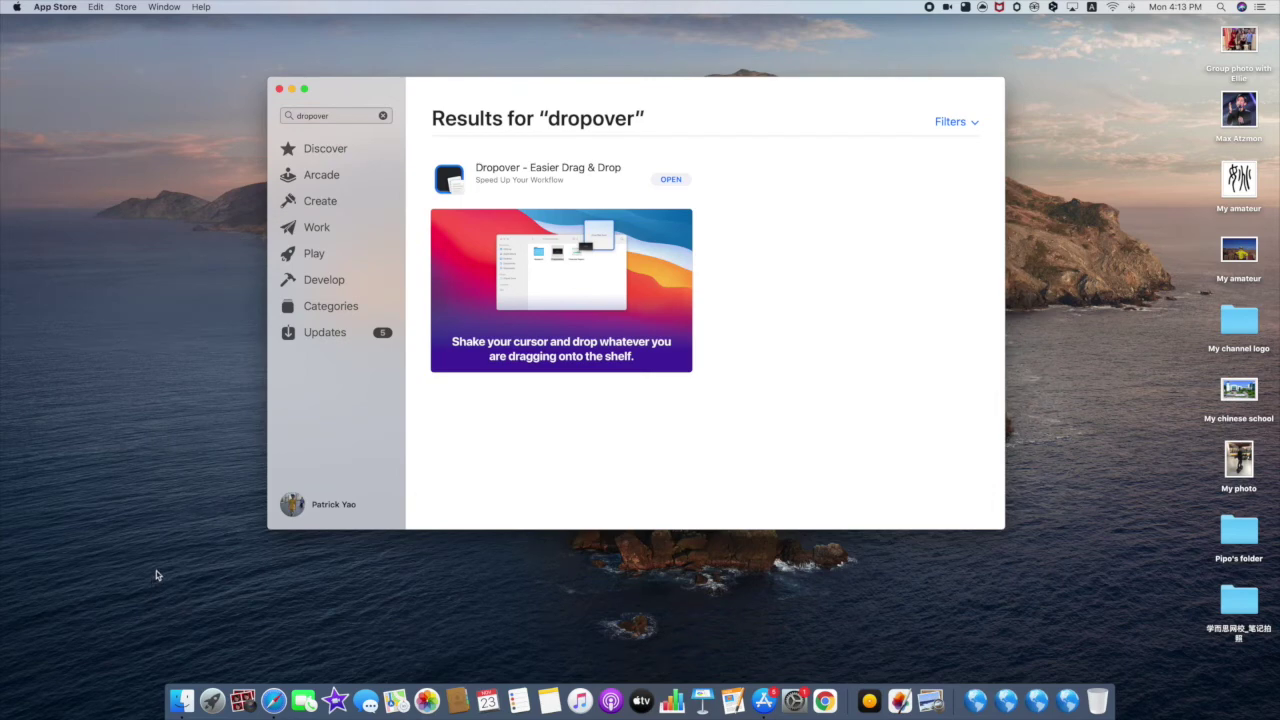
# - Clear the store search, view the Dropover app page, then return to the search results
pyautogui.click(382, 115)
pyautogui.click(358, 395)
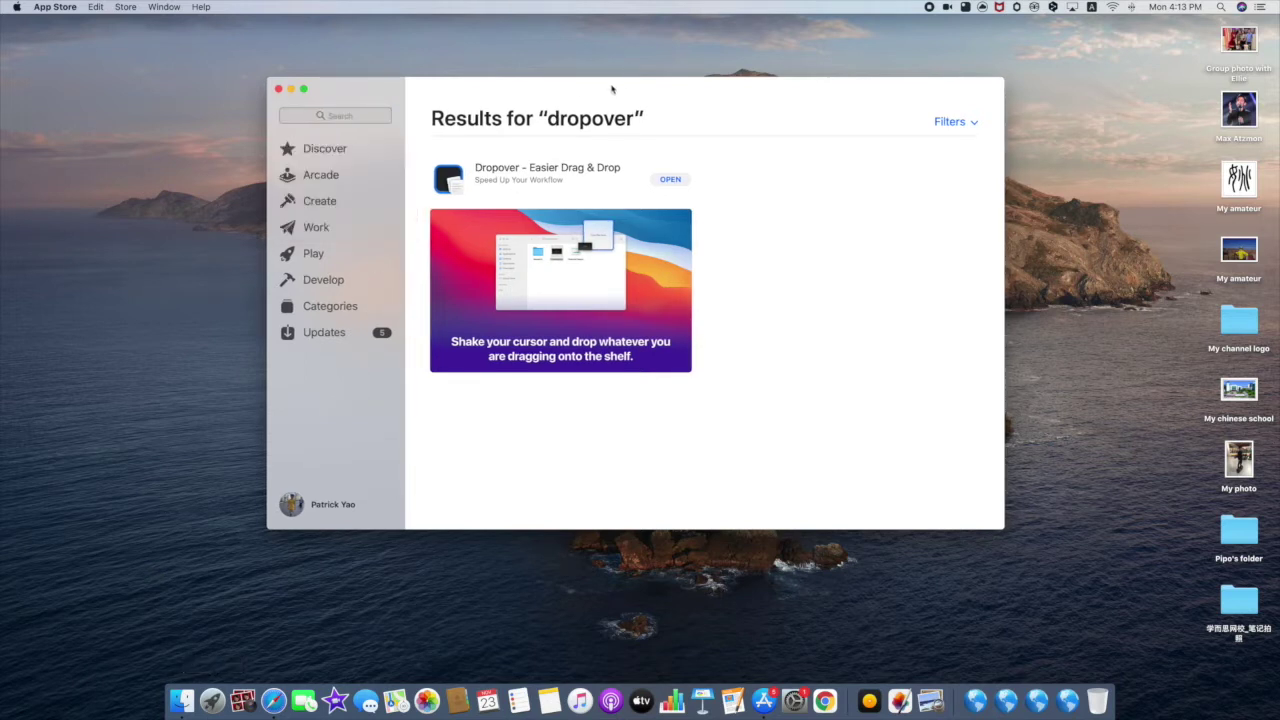
pyautogui.scroll(1, 614, 89)
pyautogui.click(444, 182)
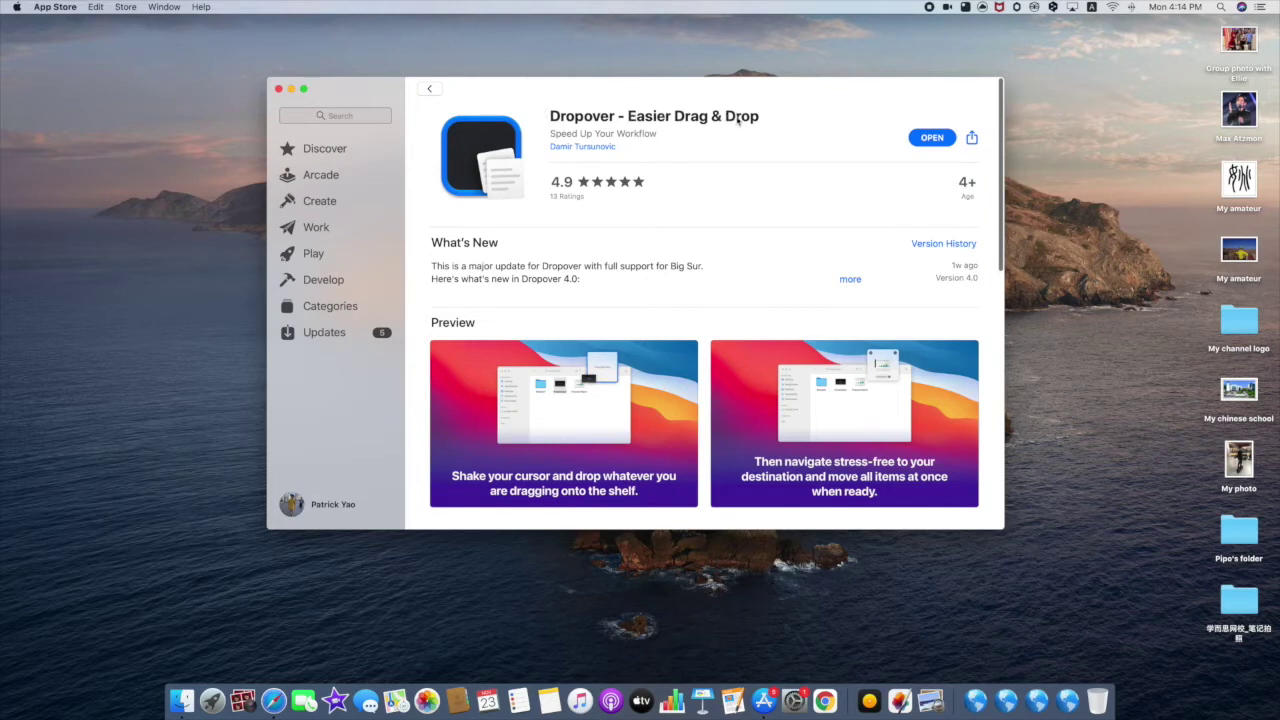
pyautogui.click(428, 92)
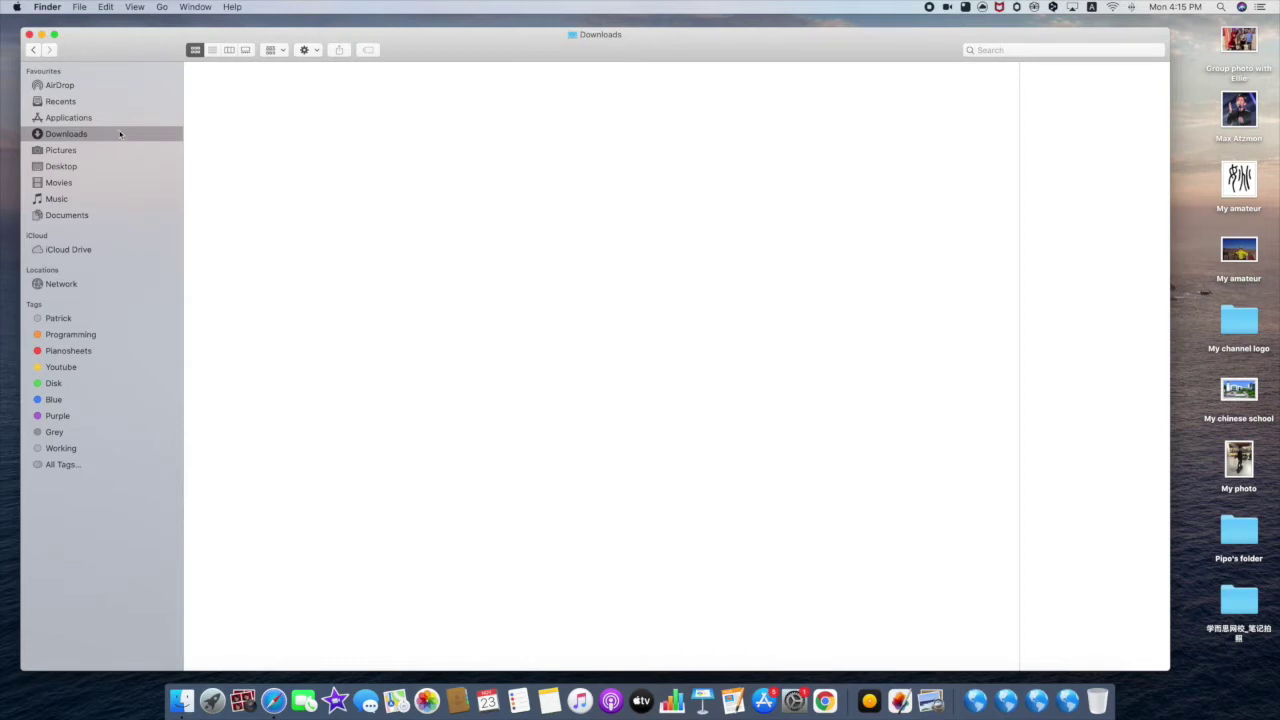
# - Open Documents and try selecting disk utility, school slip and Zoom, then clear the selection
pyautogui.click(70, 217)
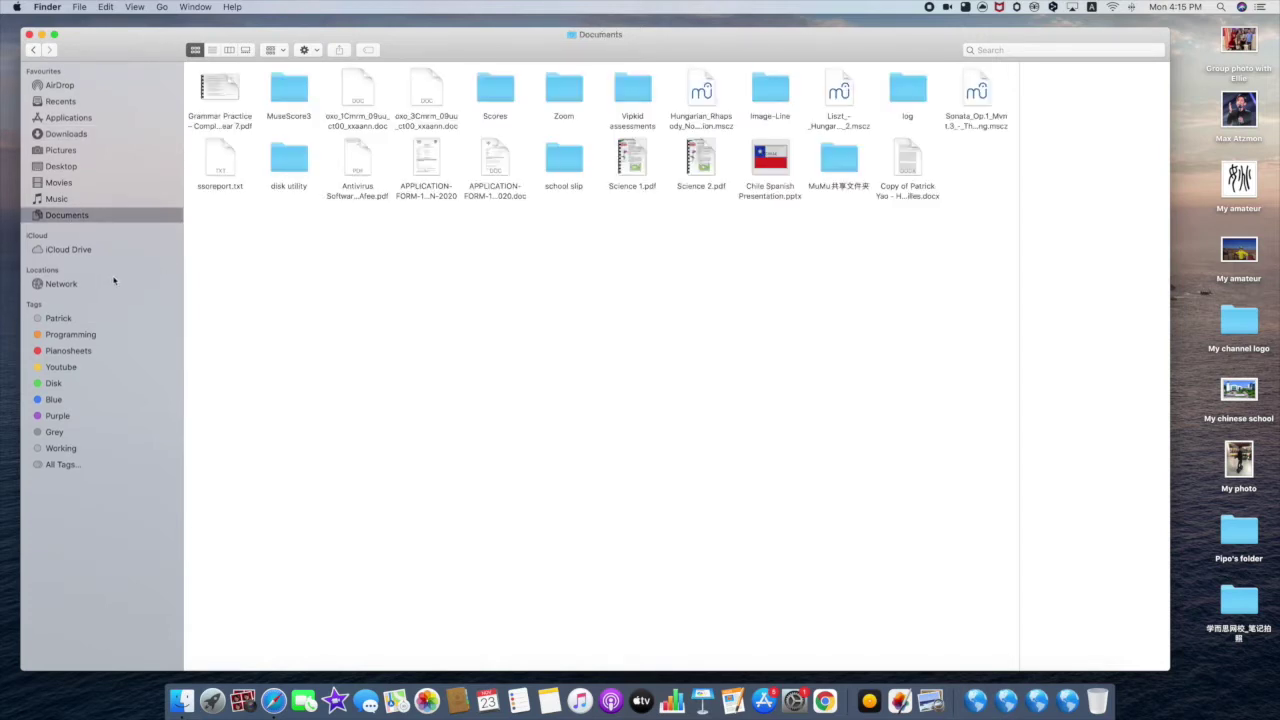
pyautogui.click(280, 160)
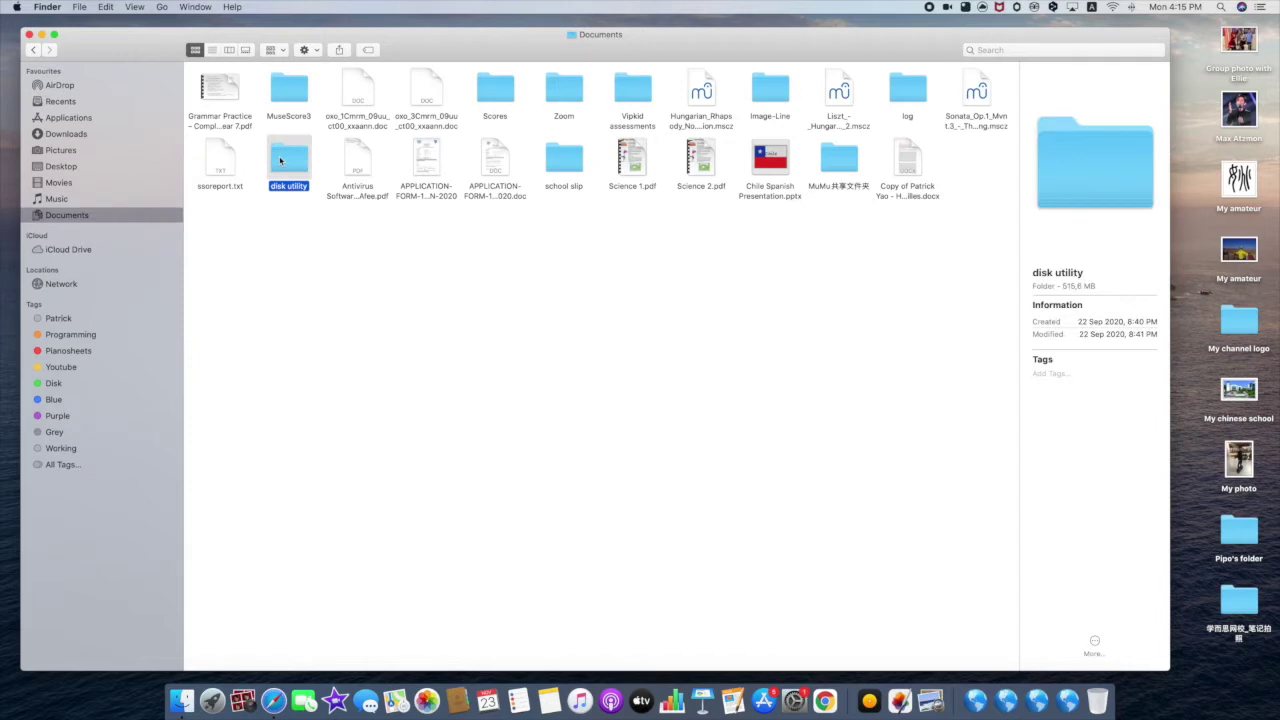
pyautogui.click(578, 168)
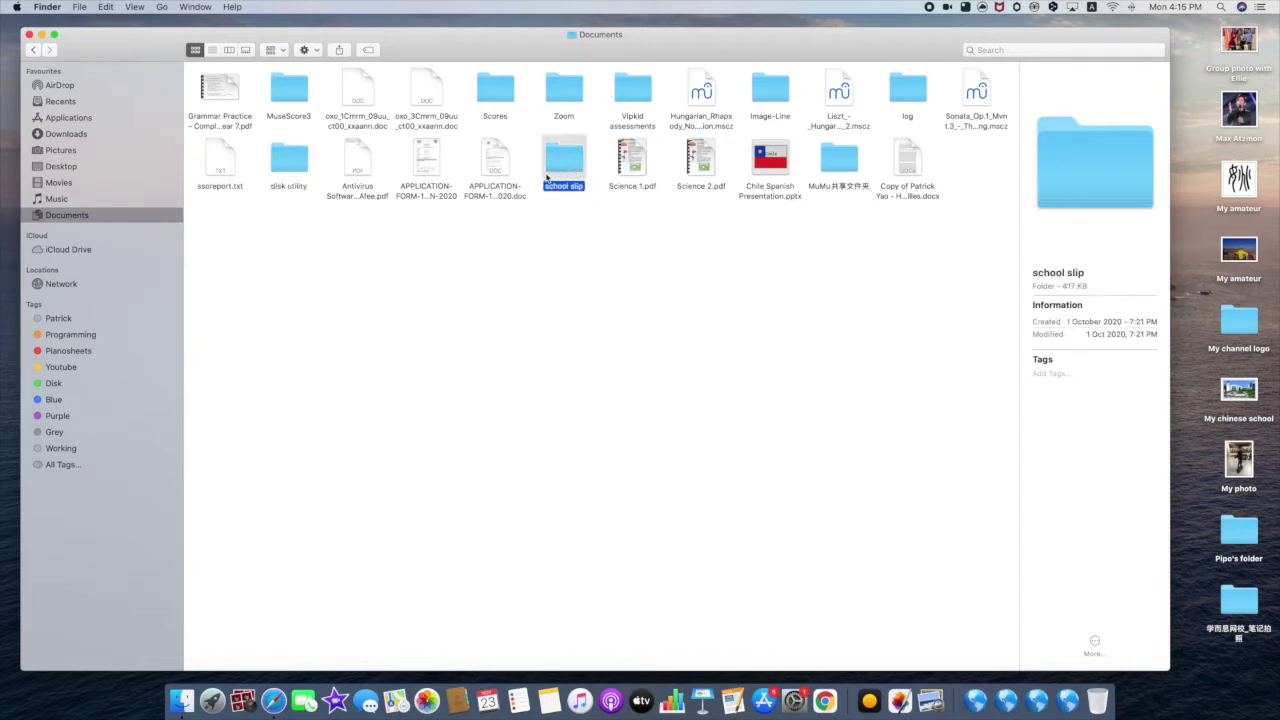
pyautogui.click(572, 90)
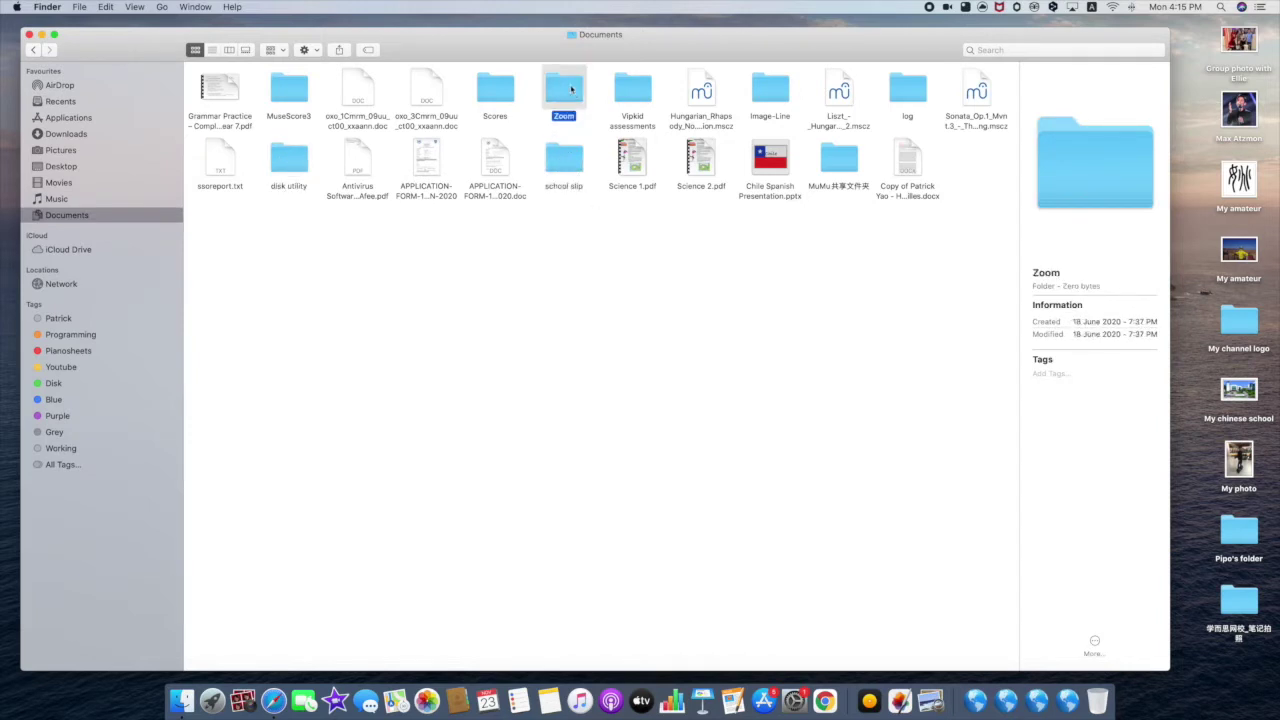
pyautogui.click(554, 270)
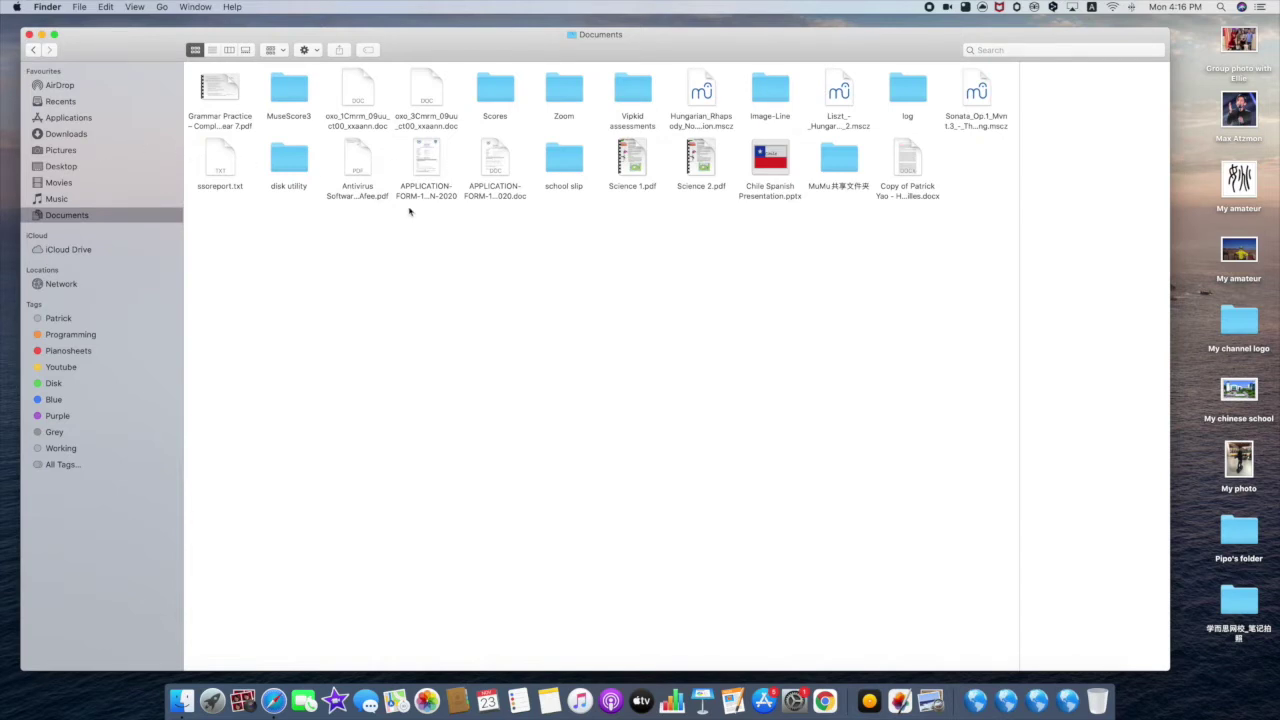
# - Select the disk utility, school slip and Zoom folders together and start dragging them
pyautogui.click(292, 168)
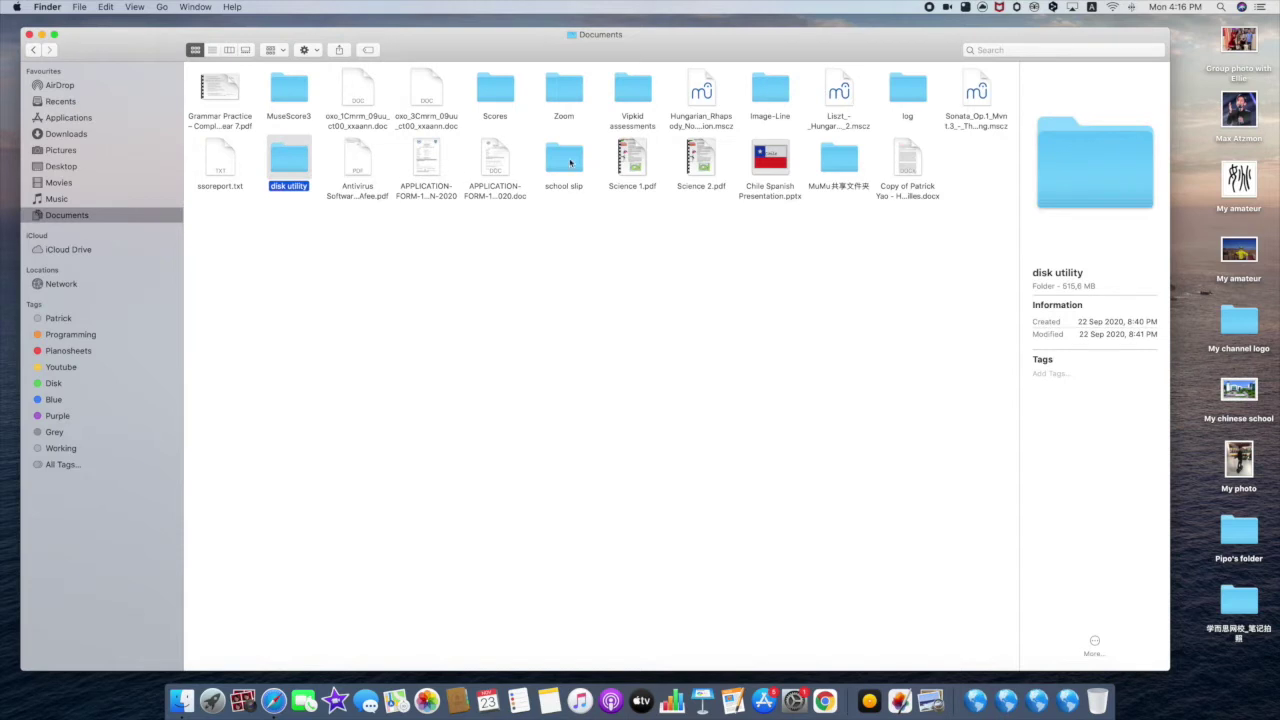
pyautogui.keyDown('super'); pyautogui.click(571, 188); pyautogui.keyUp('super')
pyautogui.keyDown('super'); pyautogui.click(546, 82); pyautogui.keyUp('super')
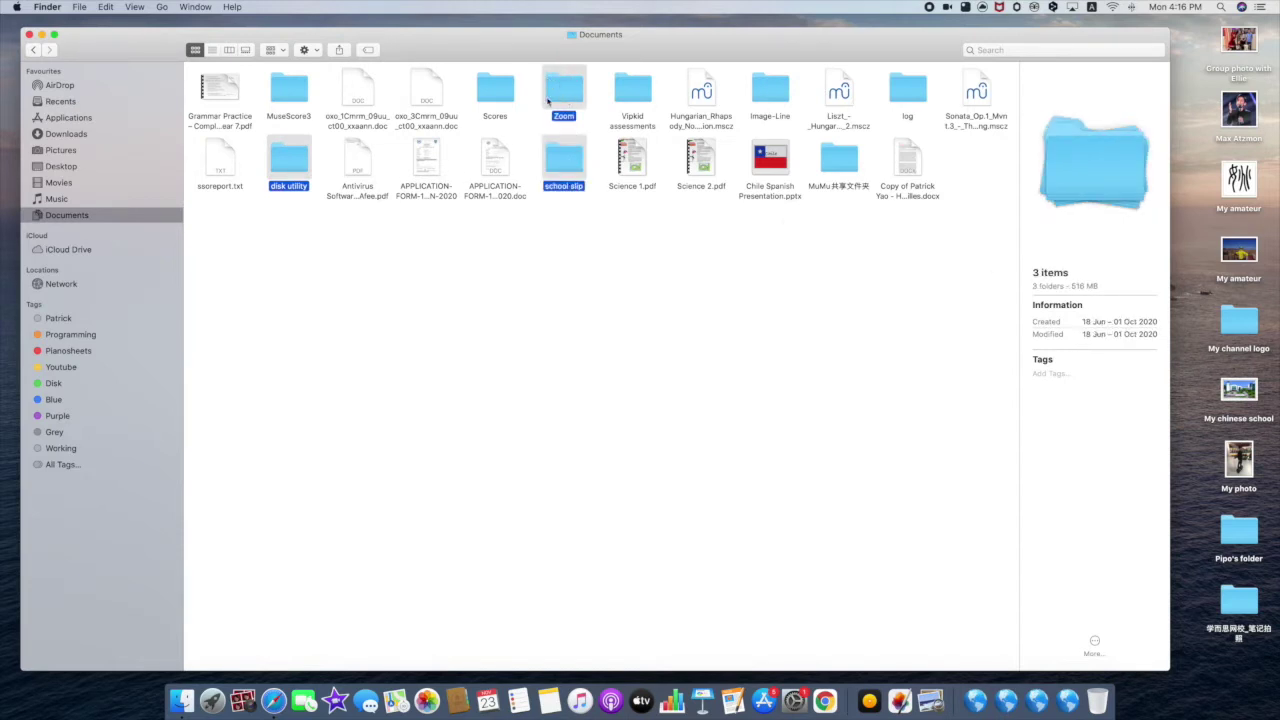
pyautogui.moveTo(572, 98)
pyautogui.mouseDown()
pyautogui.moveTo(580, 108)
pyautogui.moveTo(560, 95)
pyautogui.mouseUp()
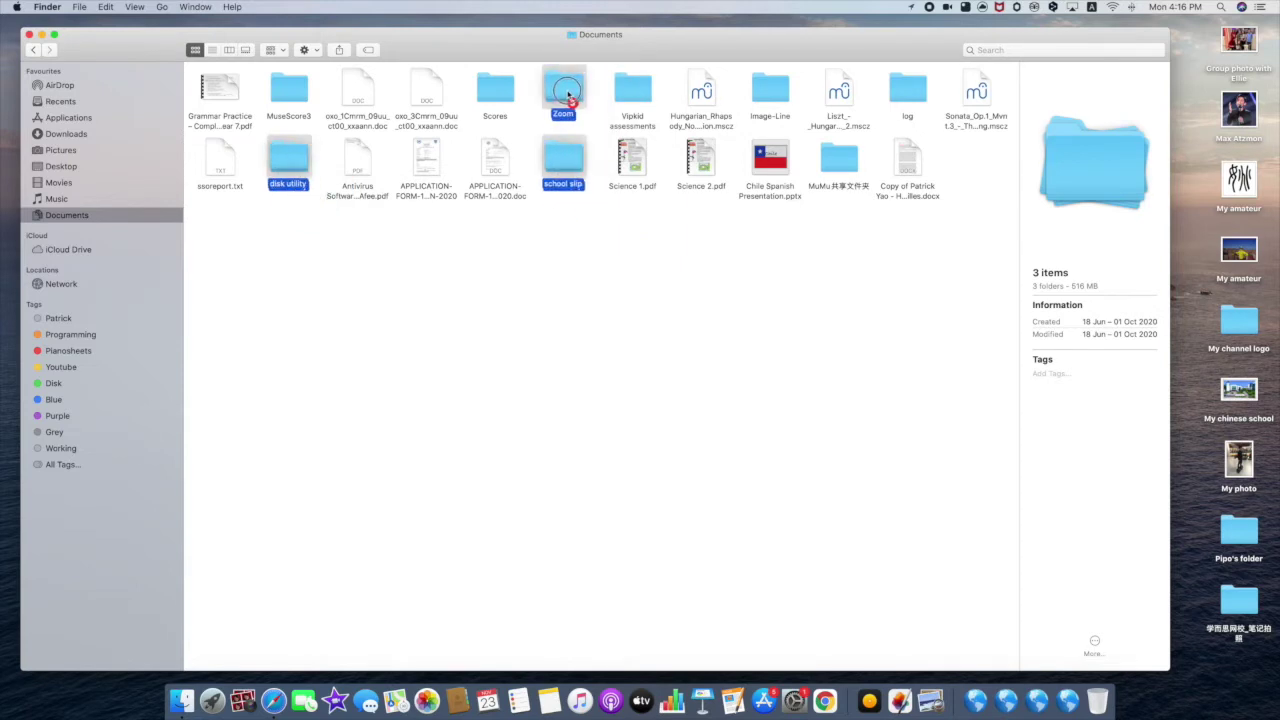
# - Clean Up the Documents icons, browse the reading and piano pieces folders in Movies, then return
pyautogui.rightClick(572, 212)
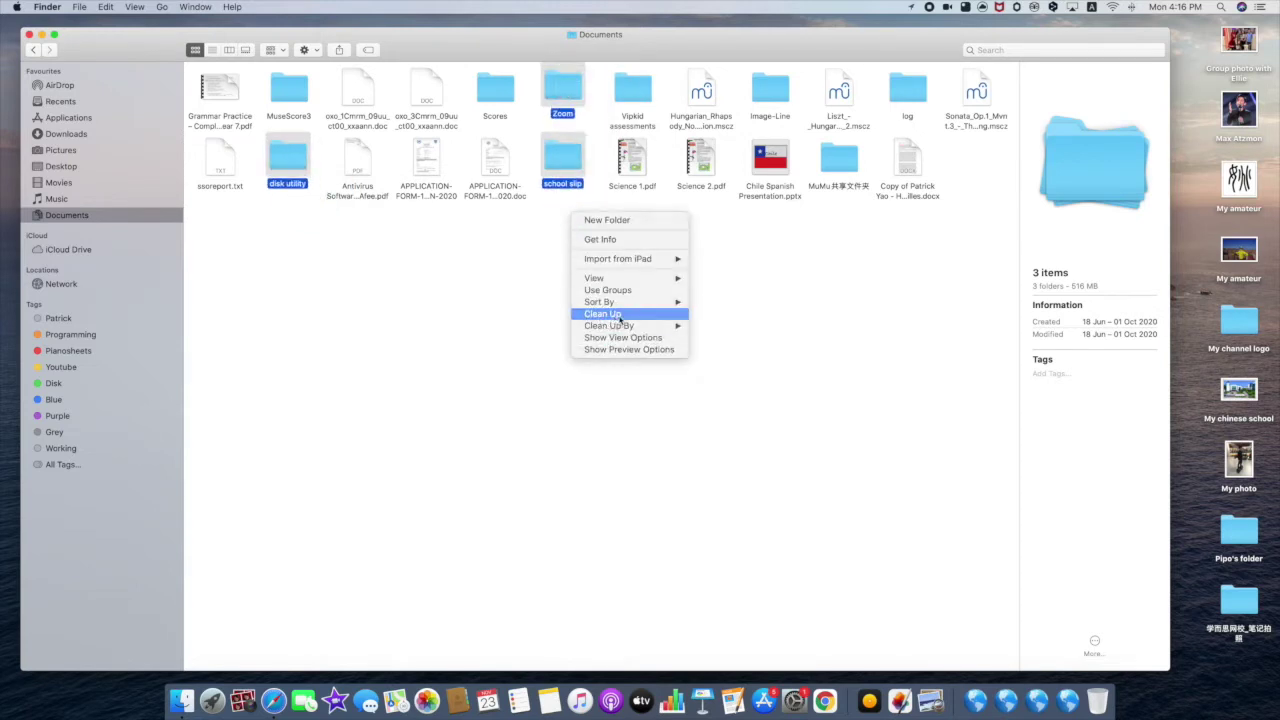
pyautogui.click(612, 313)
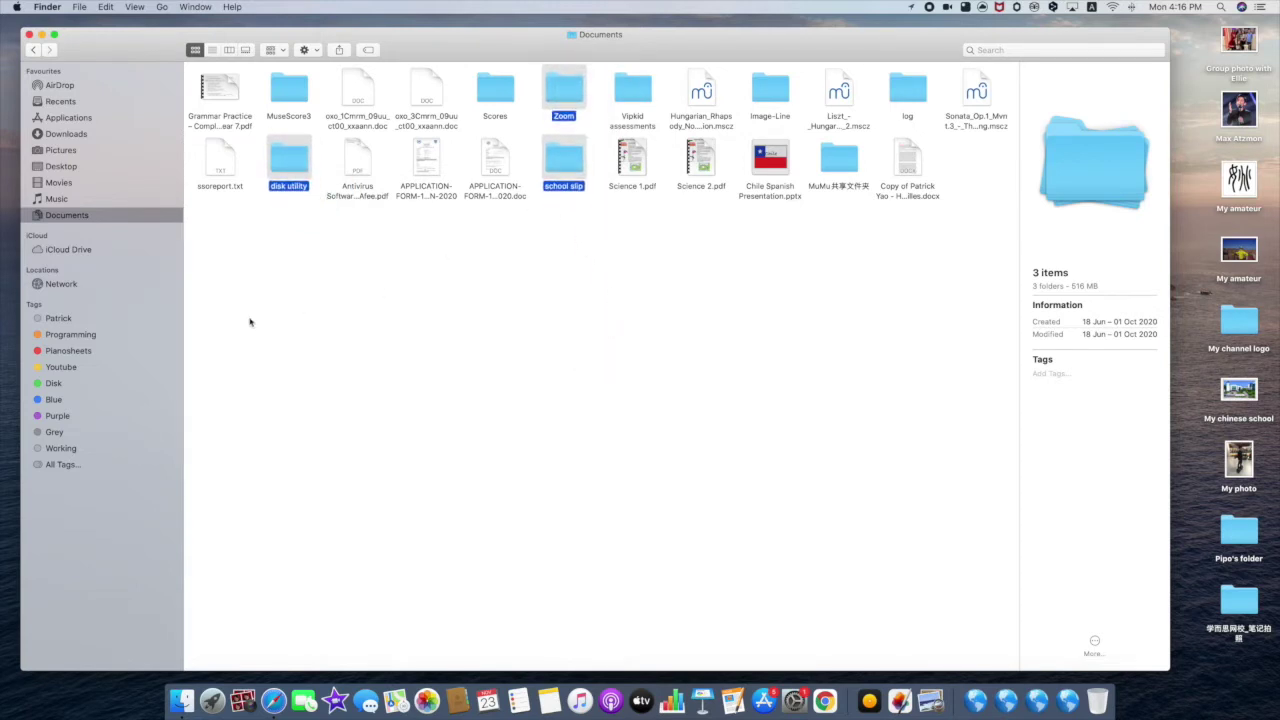
pyautogui.click(58, 182)
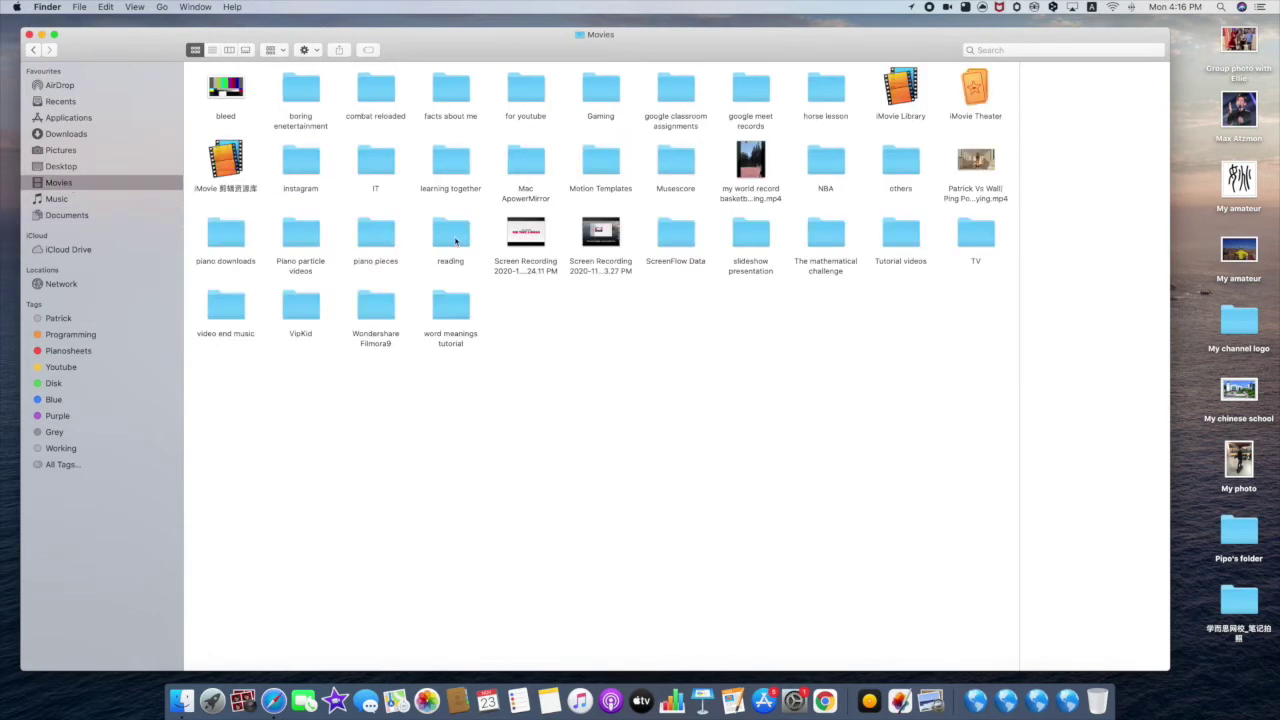
pyautogui.click(456, 238)
pyautogui.click(386, 238)
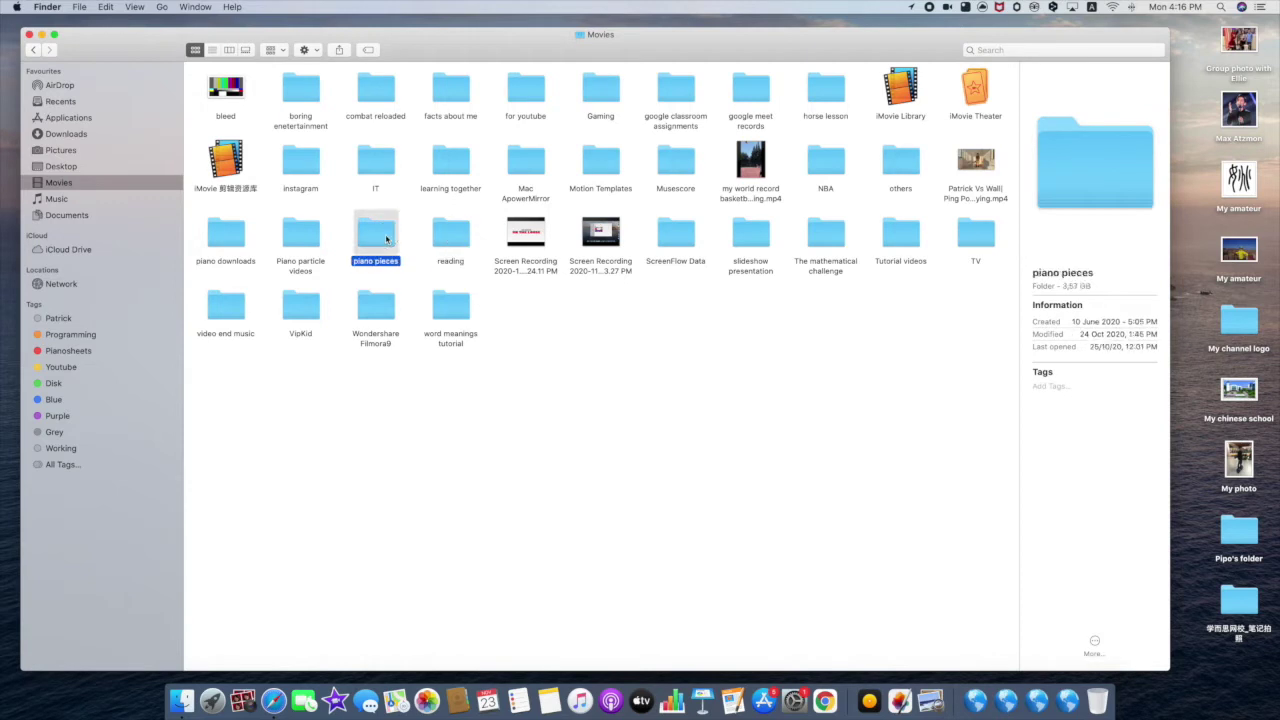
pyautogui.click(105, 215)
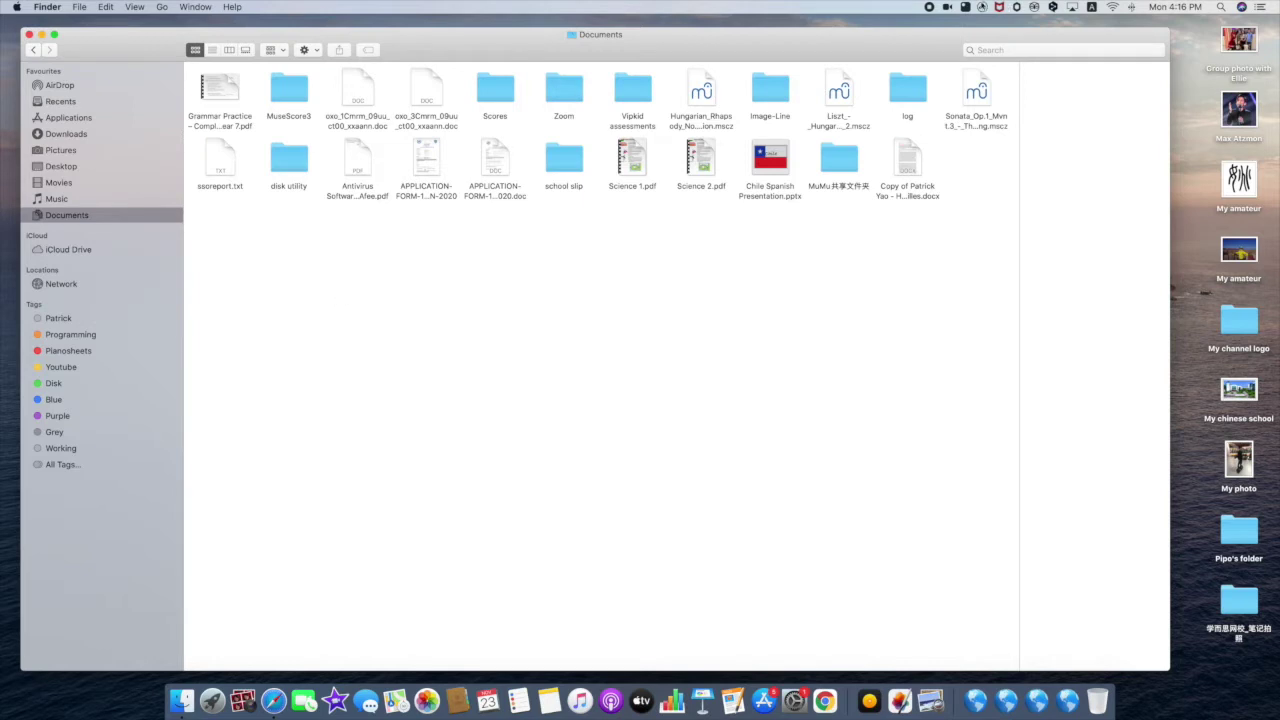
# - Put the school slip, disk utility and Zoom folders onto a Dropover shelf
pyautogui.click(965, 7)
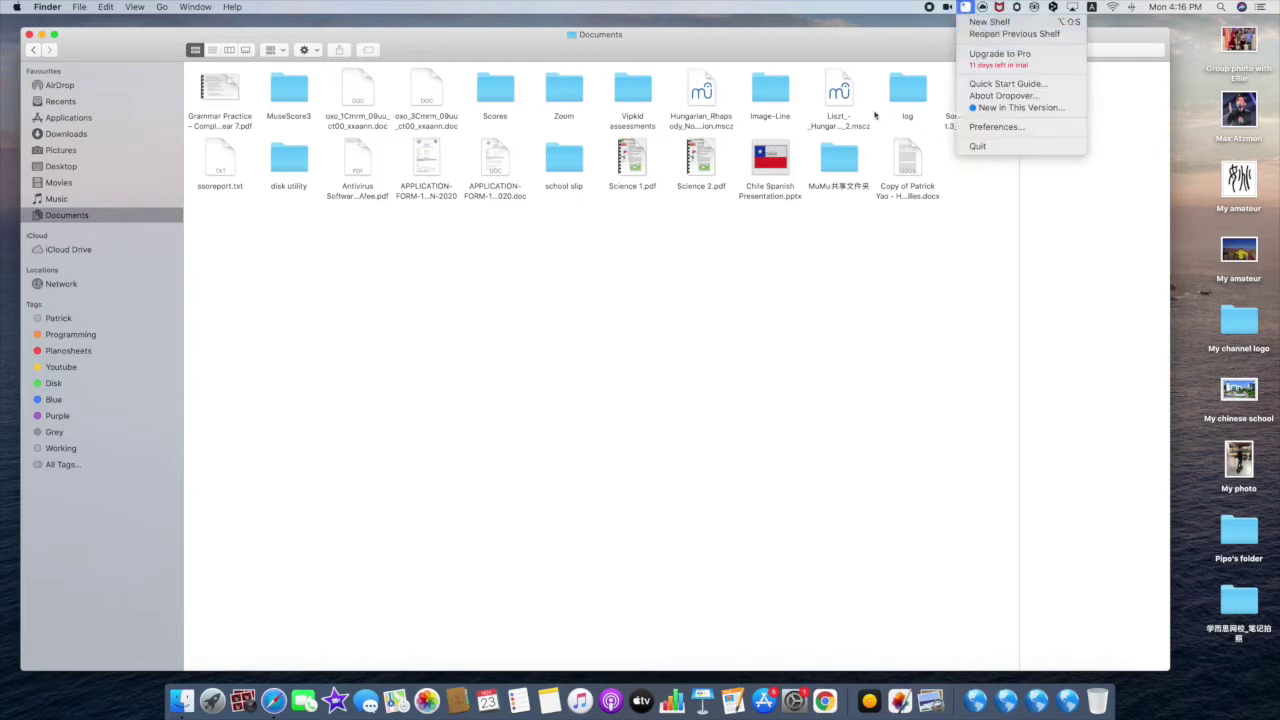
pyautogui.click(669, 338)
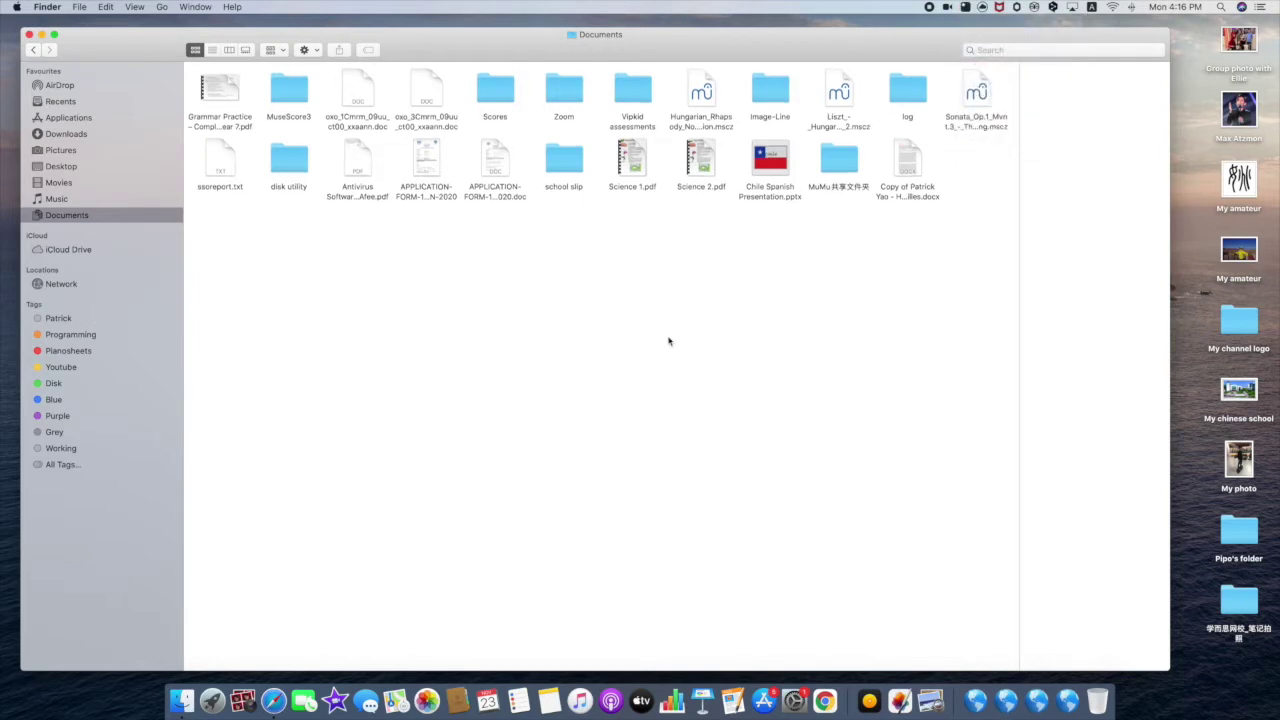
pyautogui.click(567, 178)
pyautogui.keyDown('super'); pyautogui.click(289, 160); pyautogui.keyUp('super')
pyautogui.keyDown('super'); pyautogui.click(568, 95); pyautogui.keyUp('super')
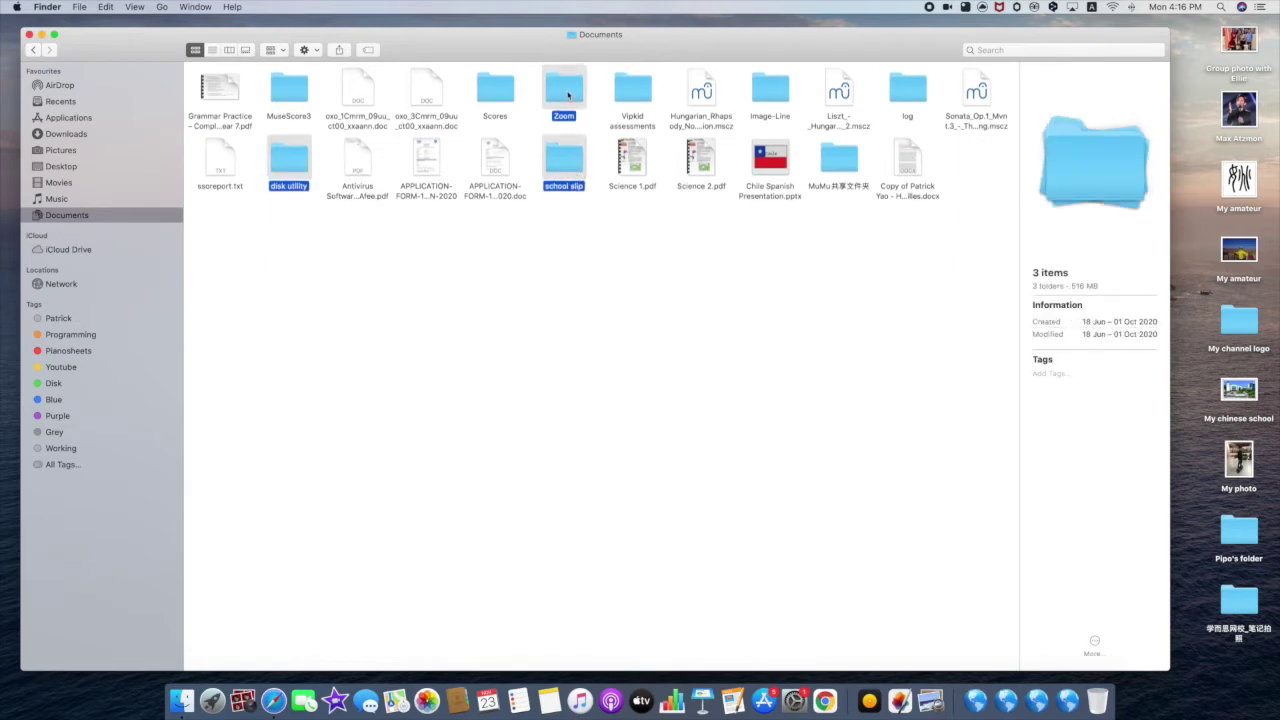
pyautogui.moveTo(568, 95); pyautogui.dragTo(740, 58)
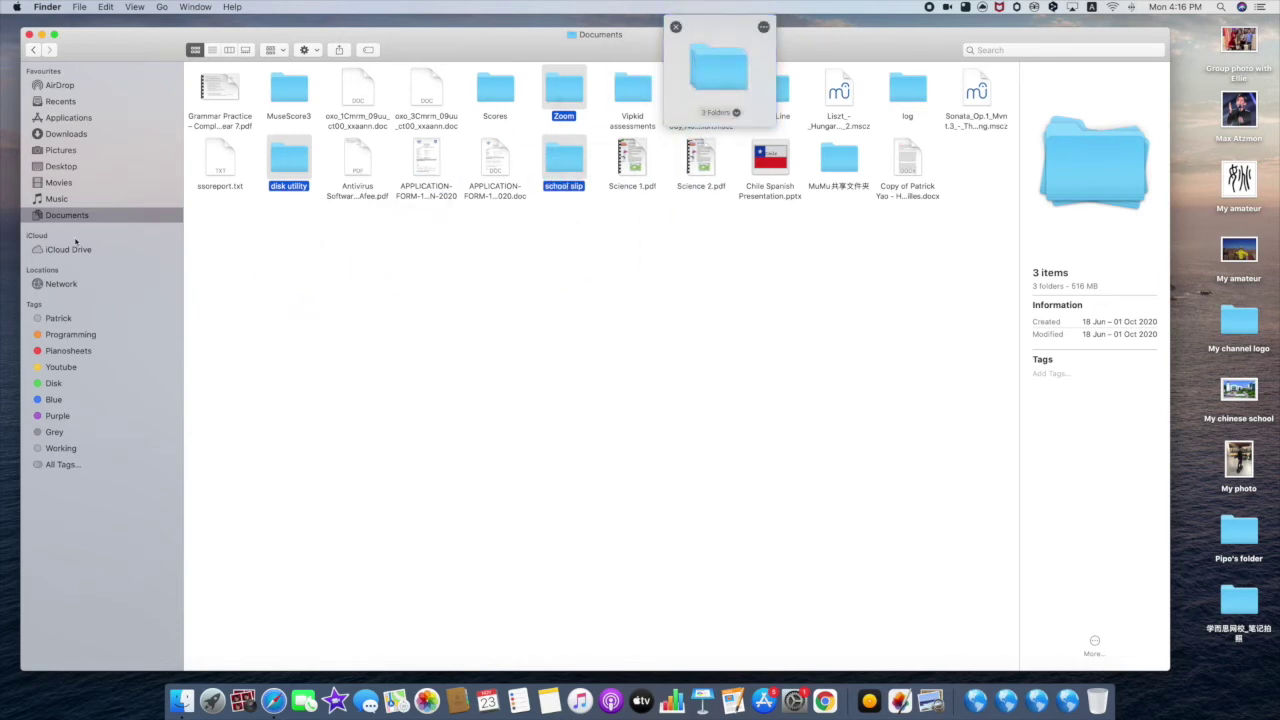
# - Add the Instagram, IT, learning together and Mac ApowerMirror folders from Movies to the shelf
pyautogui.click(77, 184)
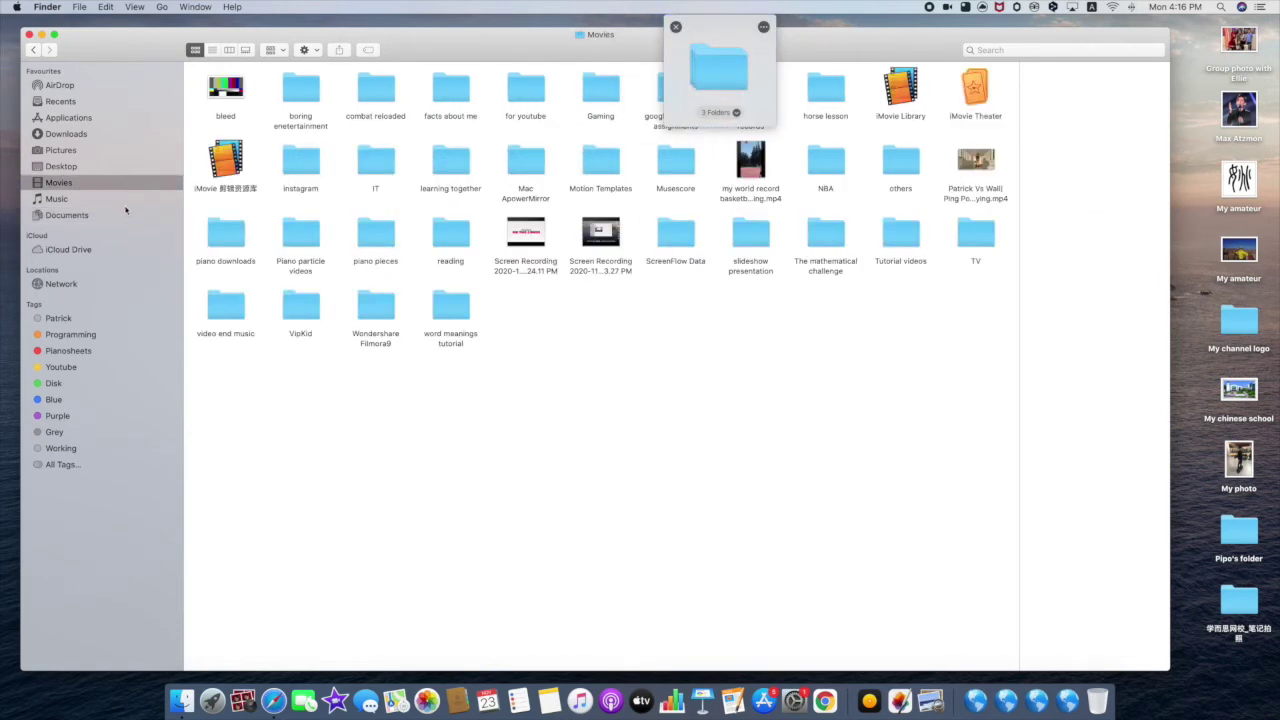
pyautogui.click(310, 172)
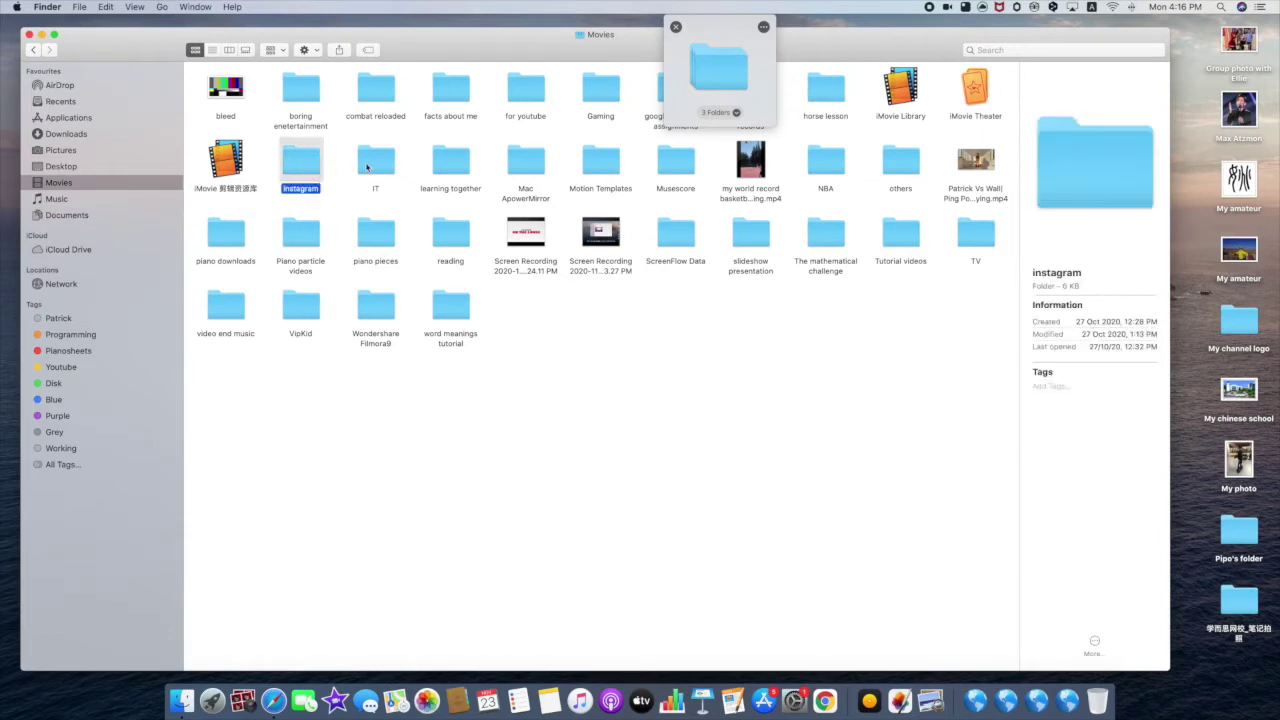
pyautogui.keyDown('super'); pyautogui.click(375, 165); pyautogui.keyUp('super')
pyautogui.keyDown('super'); pyautogui.click(467, 163); pyautogui.keyUp('super')
pyautogui.keyDown('super'); pyautogui.click(525, 162); pyautogui.keyUp('super')
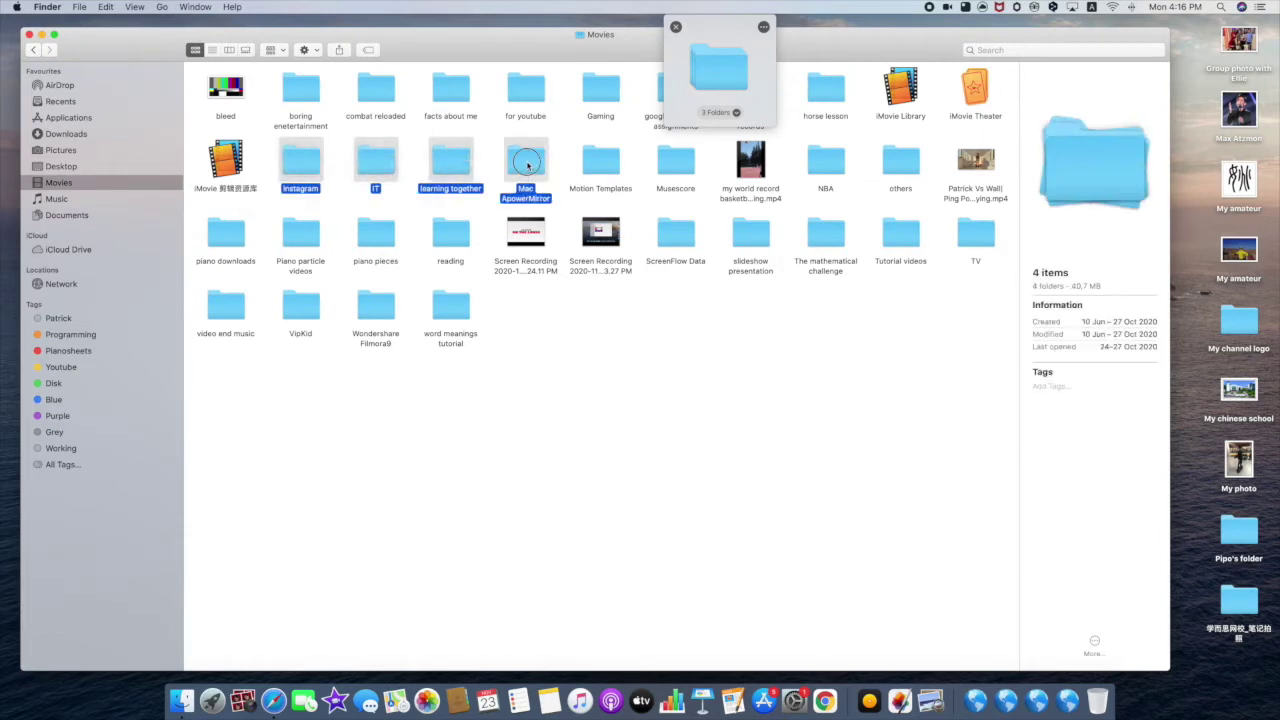
pyautogui.moveTo(525, 162); pyautogui.dragTo(716, 98)
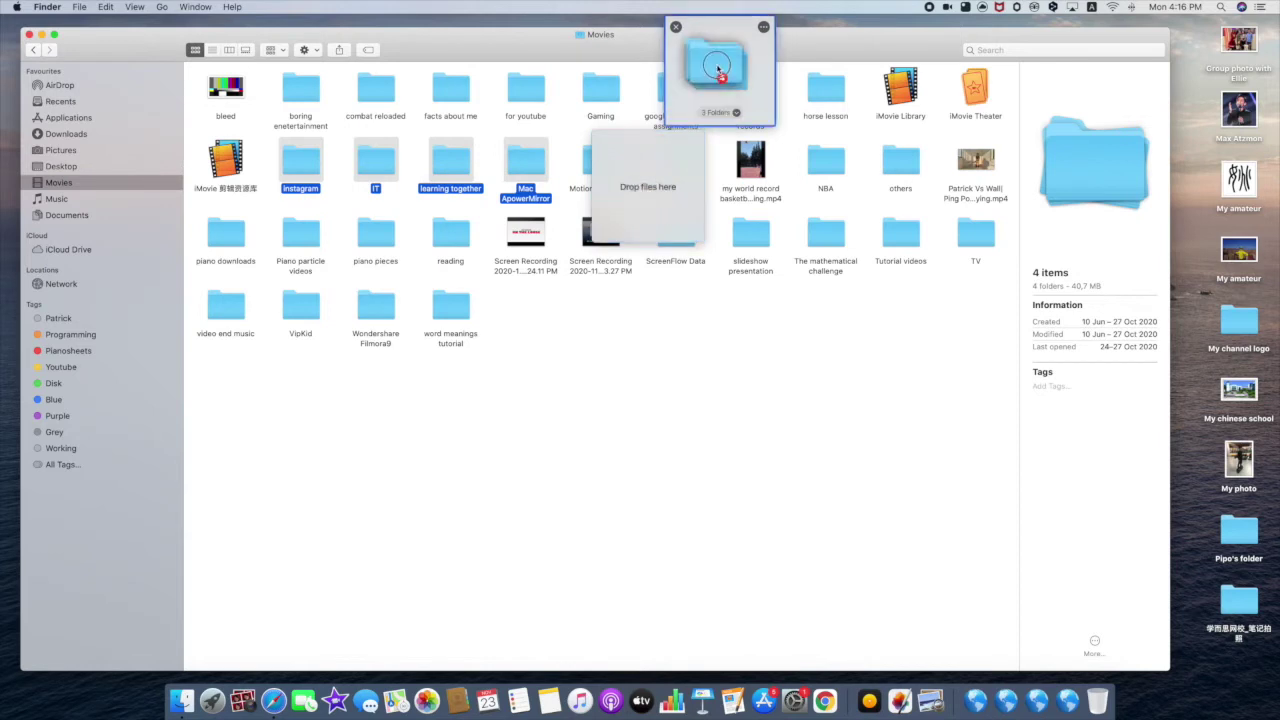
pyautogui.click(55, 166)
# - Shelve three Desktop images, drop all ten shelved items onto the Desktop, and close Finder
pyautogui.moveTo(250, 66); pyautogui.dragTo(435, 116)
pyautogui.moveTo(358, 88); pyautogui.dragTo(720, 80)
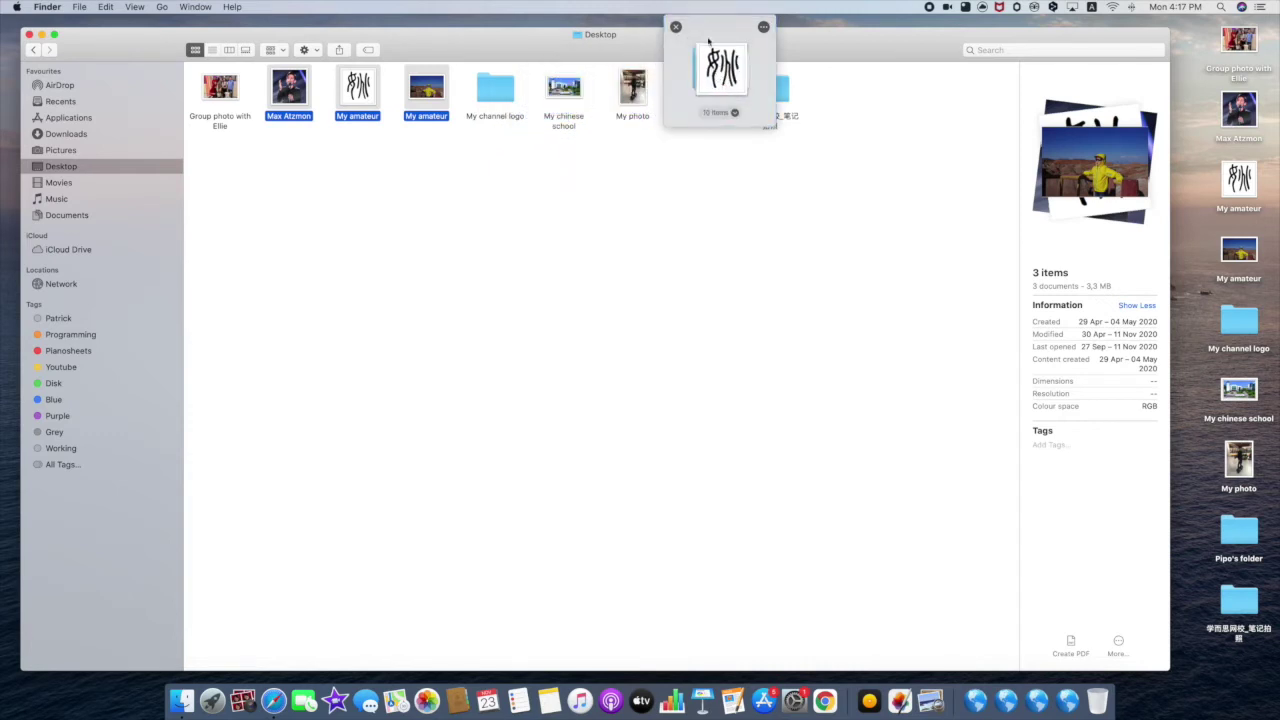
pyautogui.moveTo(712, 72); pyautogui.dragTo(1148, 201)
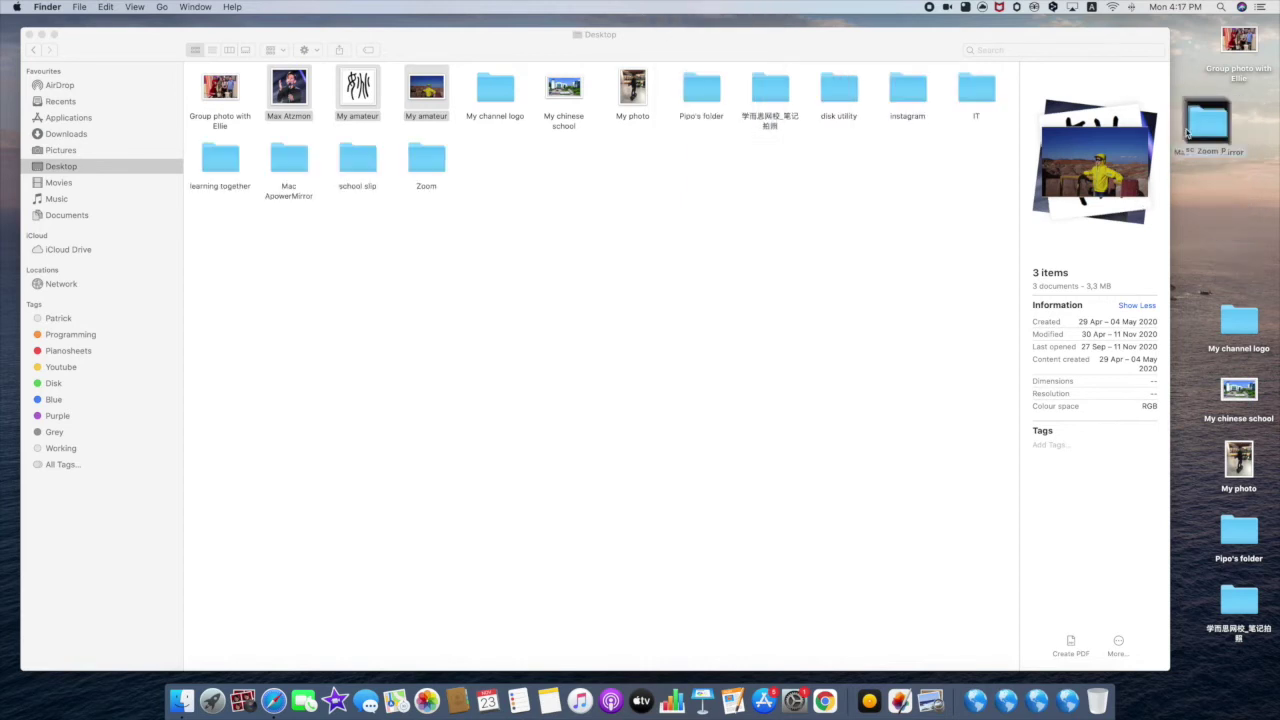
pyautogui.click(677, 243)
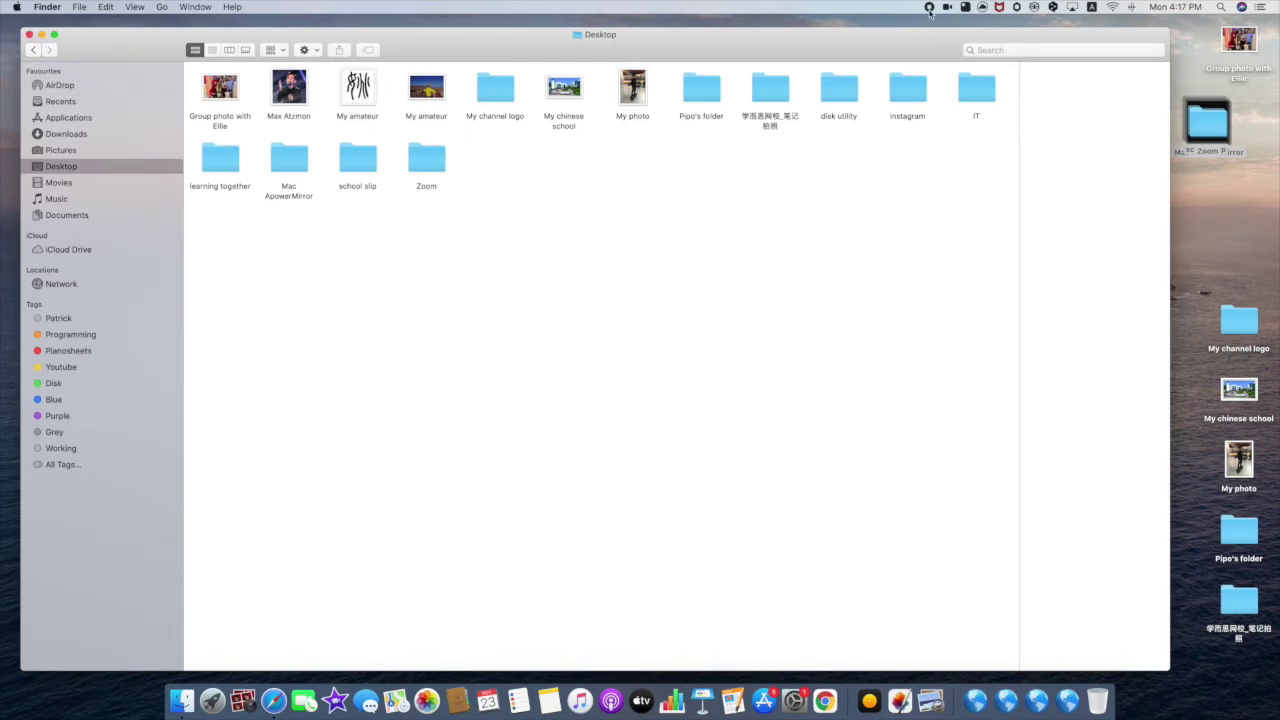
pyautogui.press('super+w')
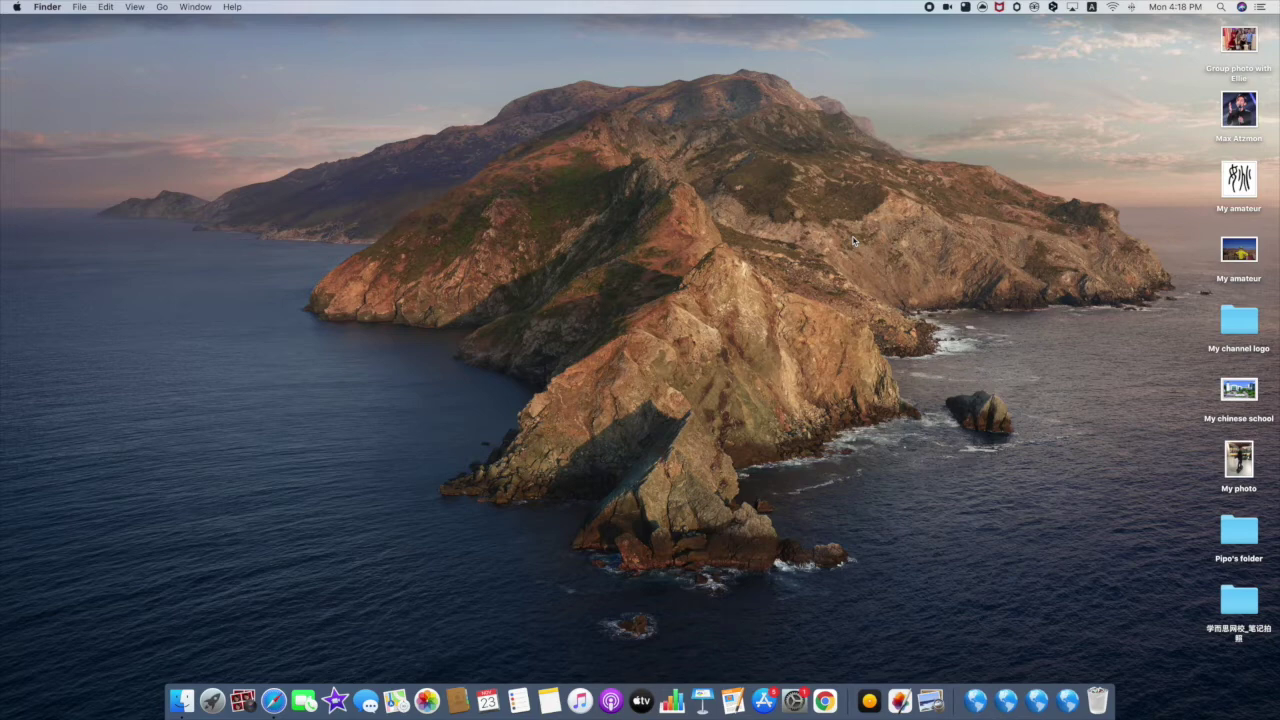
pyautogui.click(762, 700)
pyautogui.click(338, 115)
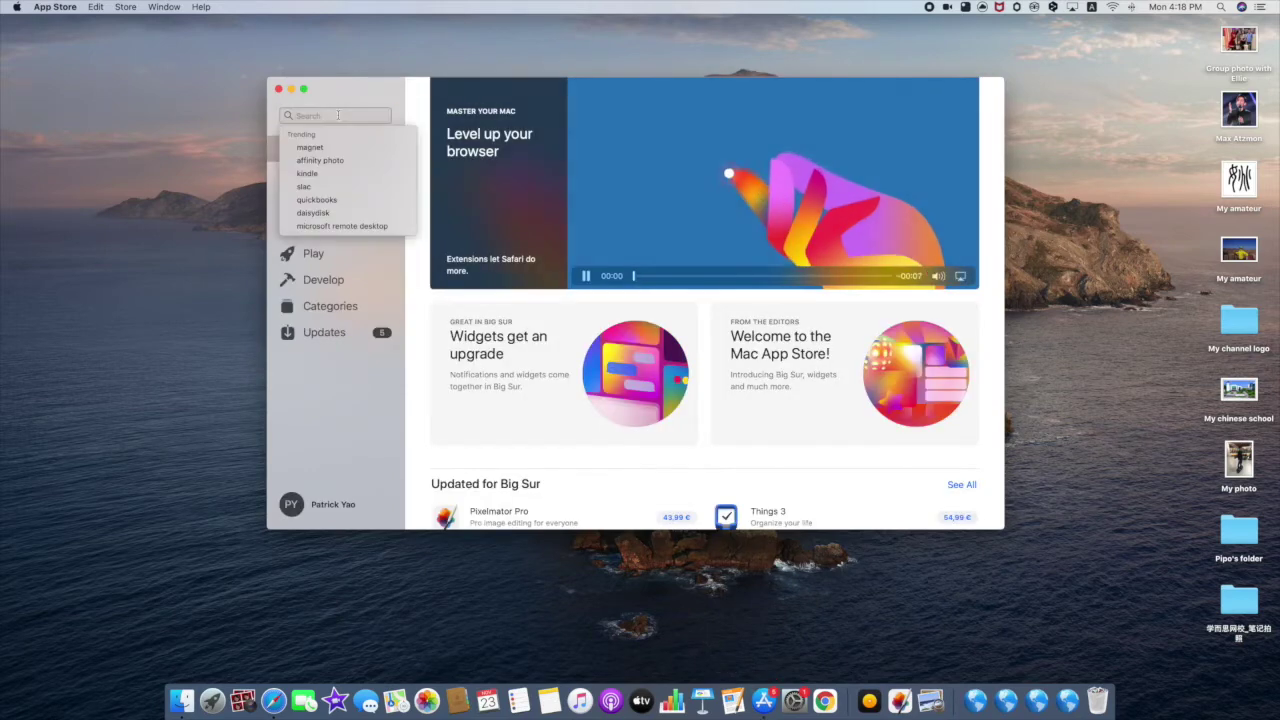
pyautogui.write('dropover')
pyautogui.press('Return')
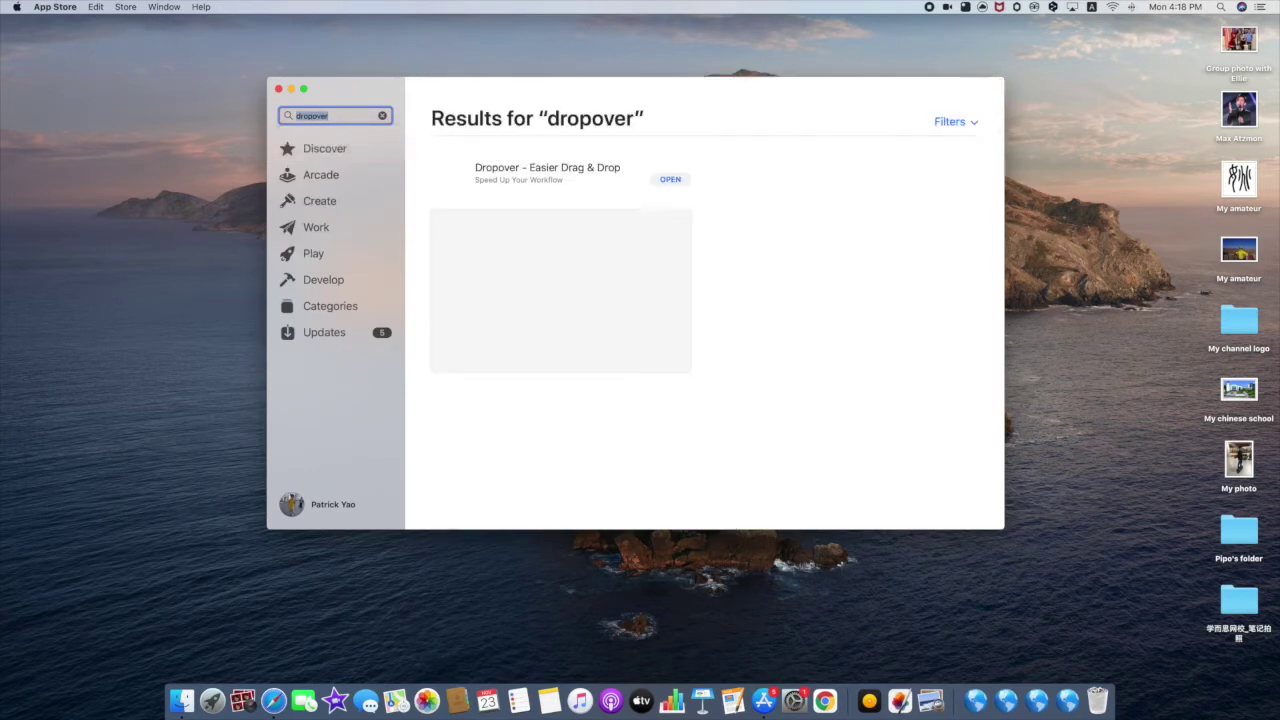
pyautogui.click(456, 177)
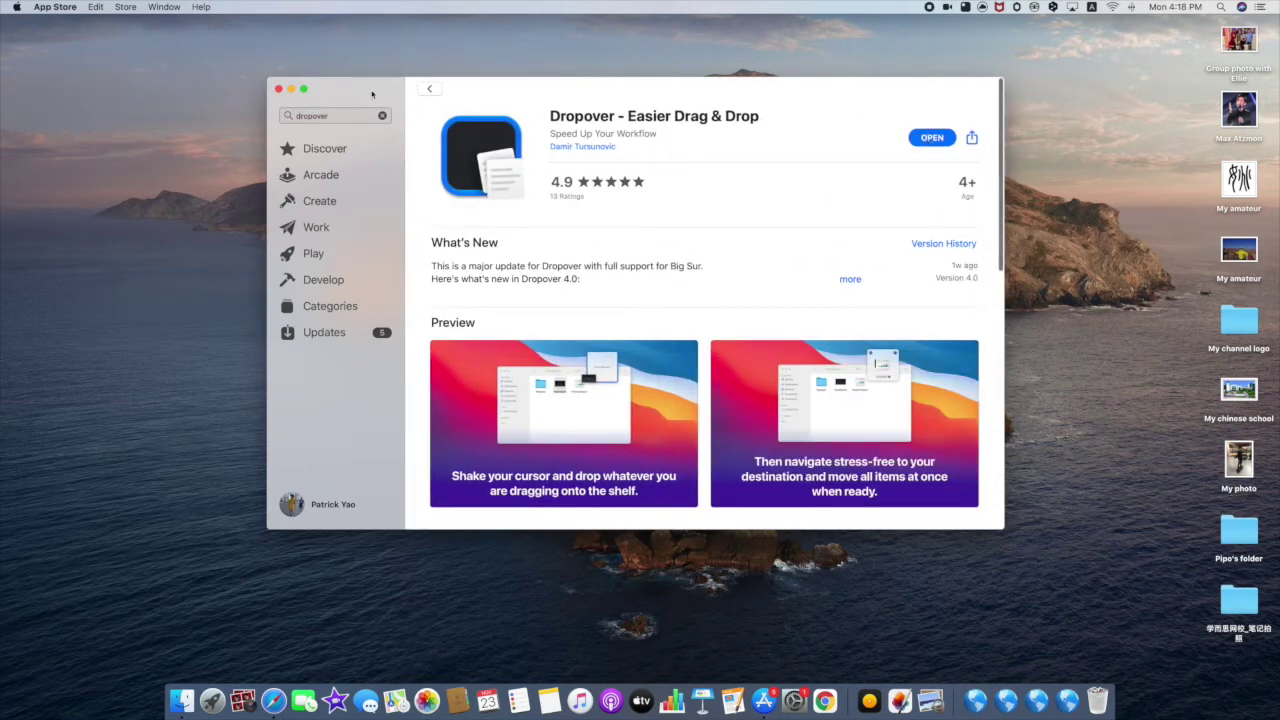
pyautogui.click(279, 89)
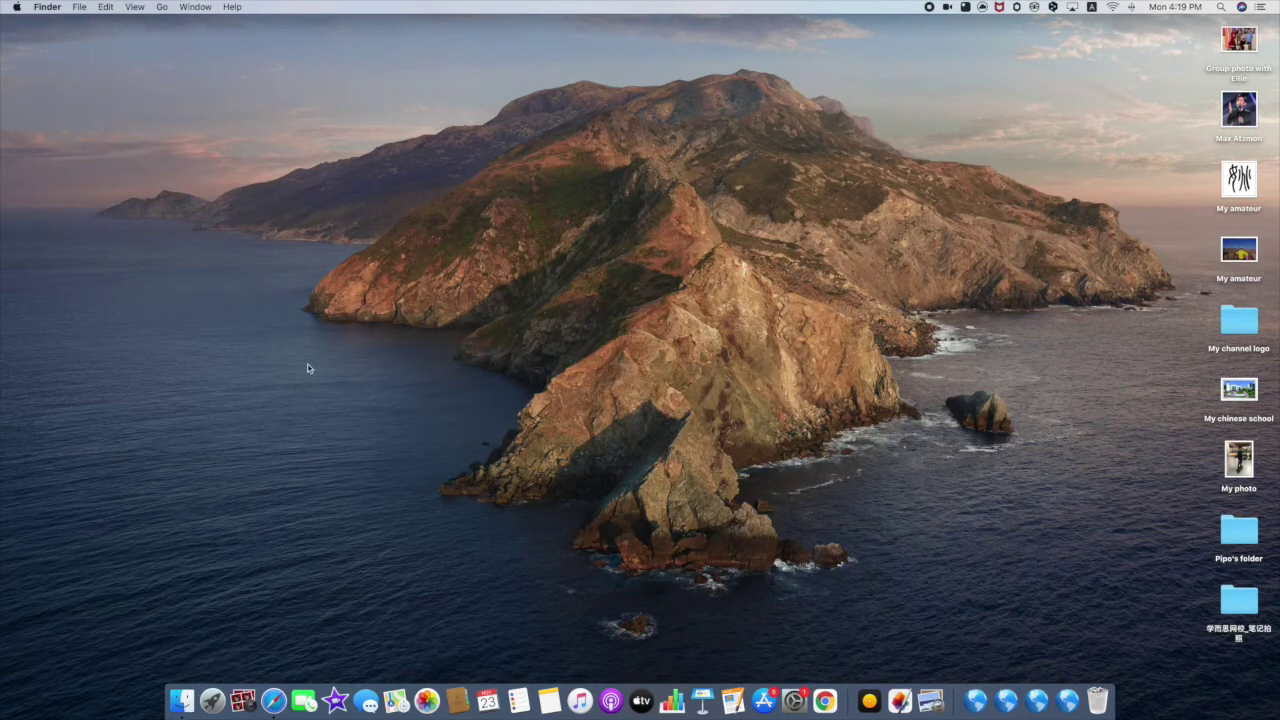
# - Open Safari and search for 'dropover'
pyautogui.click(273, 700)
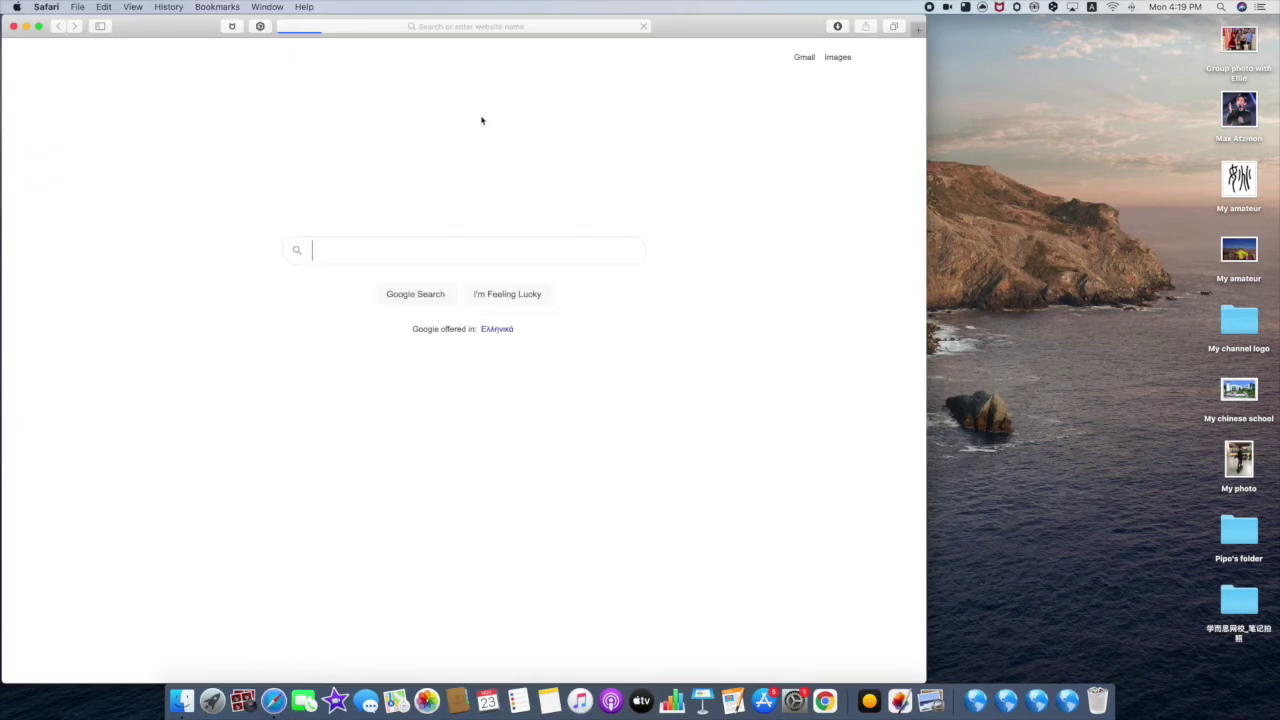
pyautogui.write('drl')
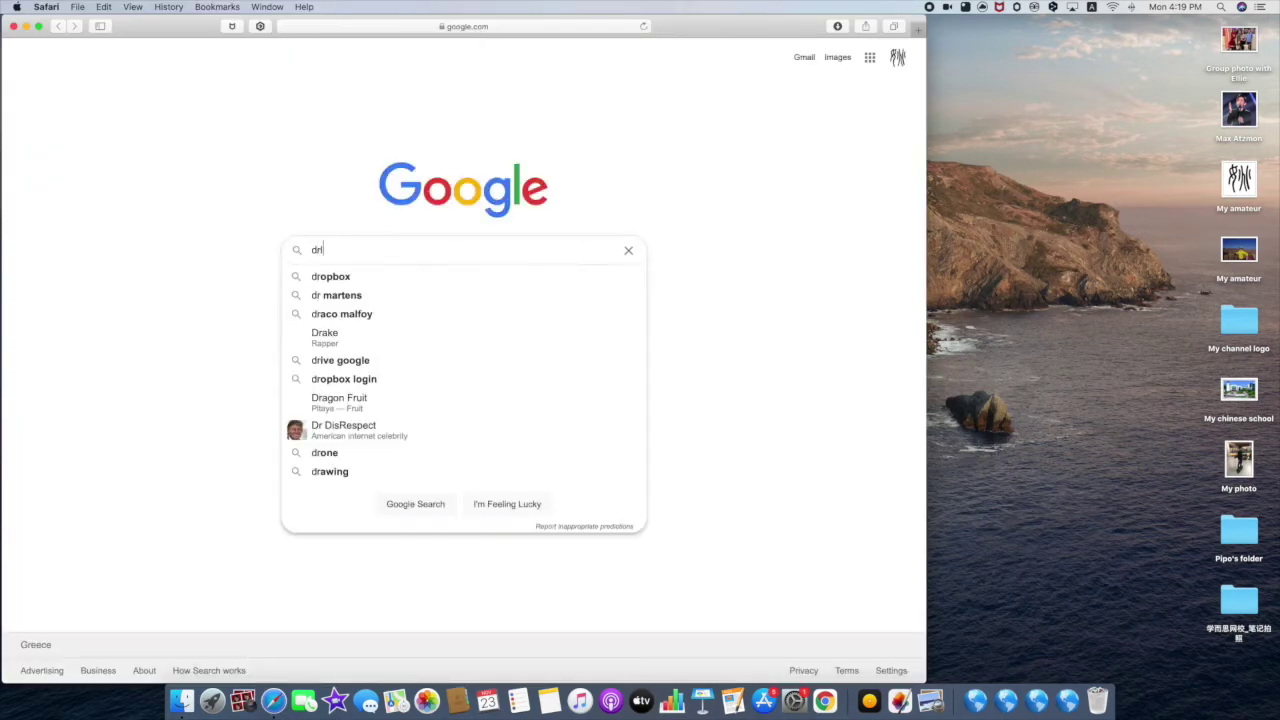
pyautogui.press('BackSpace')
pyautogui.write('opover mac')
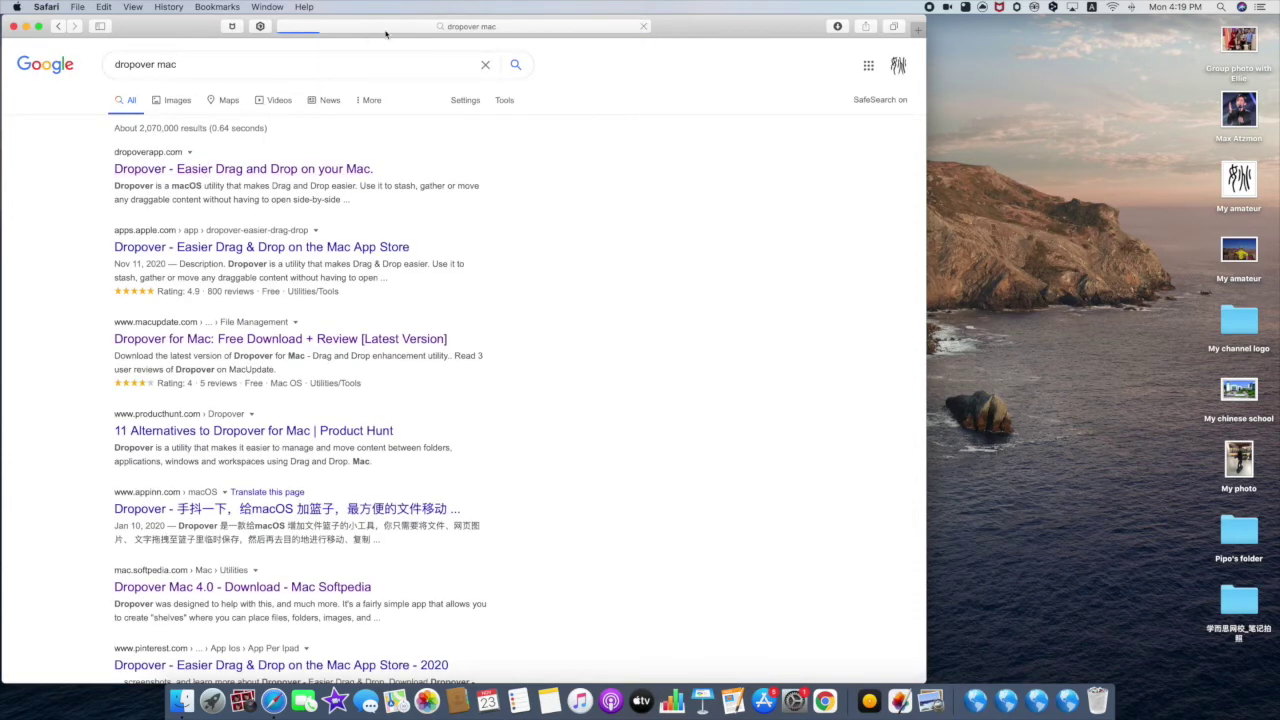
# - Visit Dropover's official website, open its Mac App Store listing, then close the browser window
pyautogui.click(383, 160)
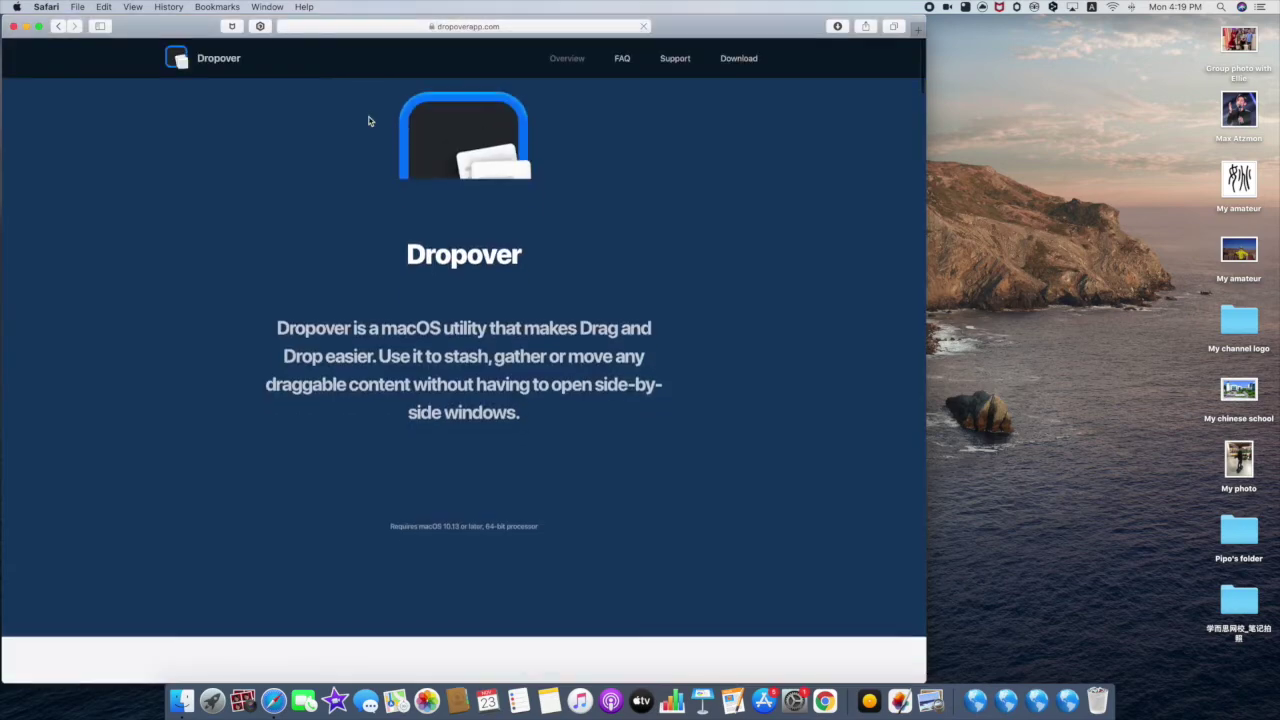
pyautogui.scroll(-3, 368, 121)
pyautogui.scroll(3, 368, 121)
pyautogui.scroll(-8, 368, 121)
pyautogui.scroll(5, 368, 121)
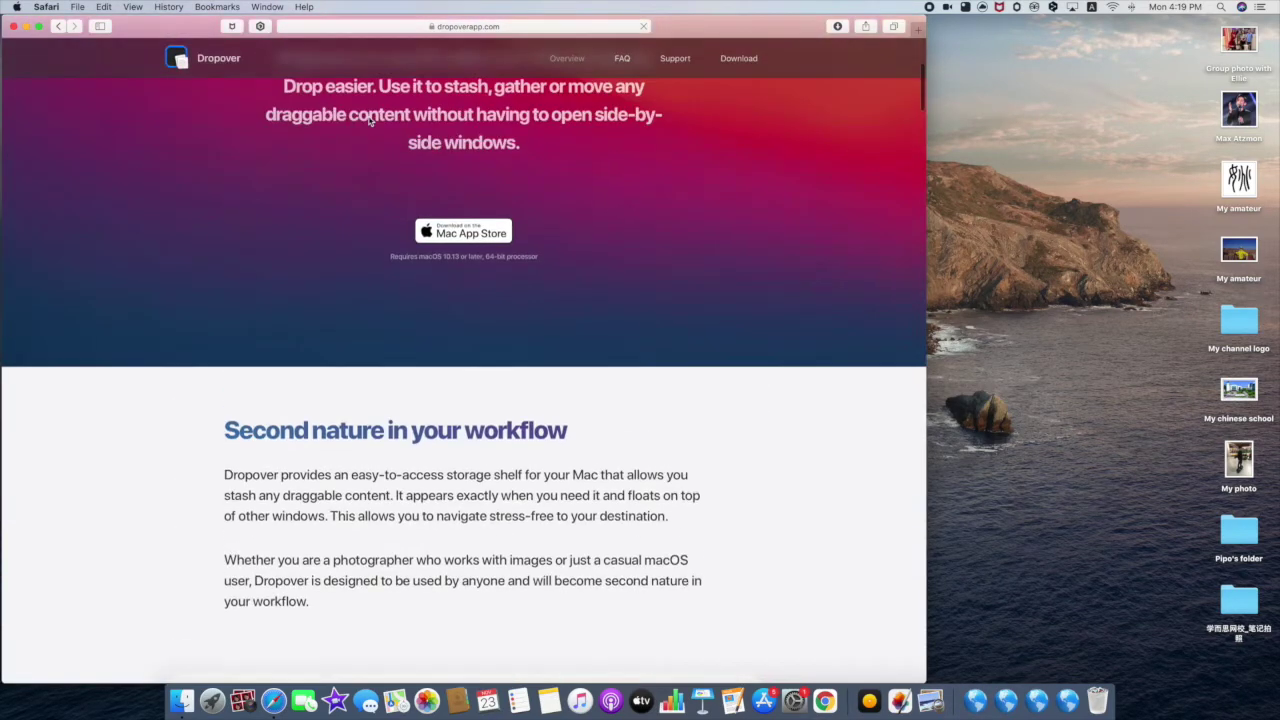
pyautogui.scroll(3, 370, 121)
pyautogui.click(482, 344)
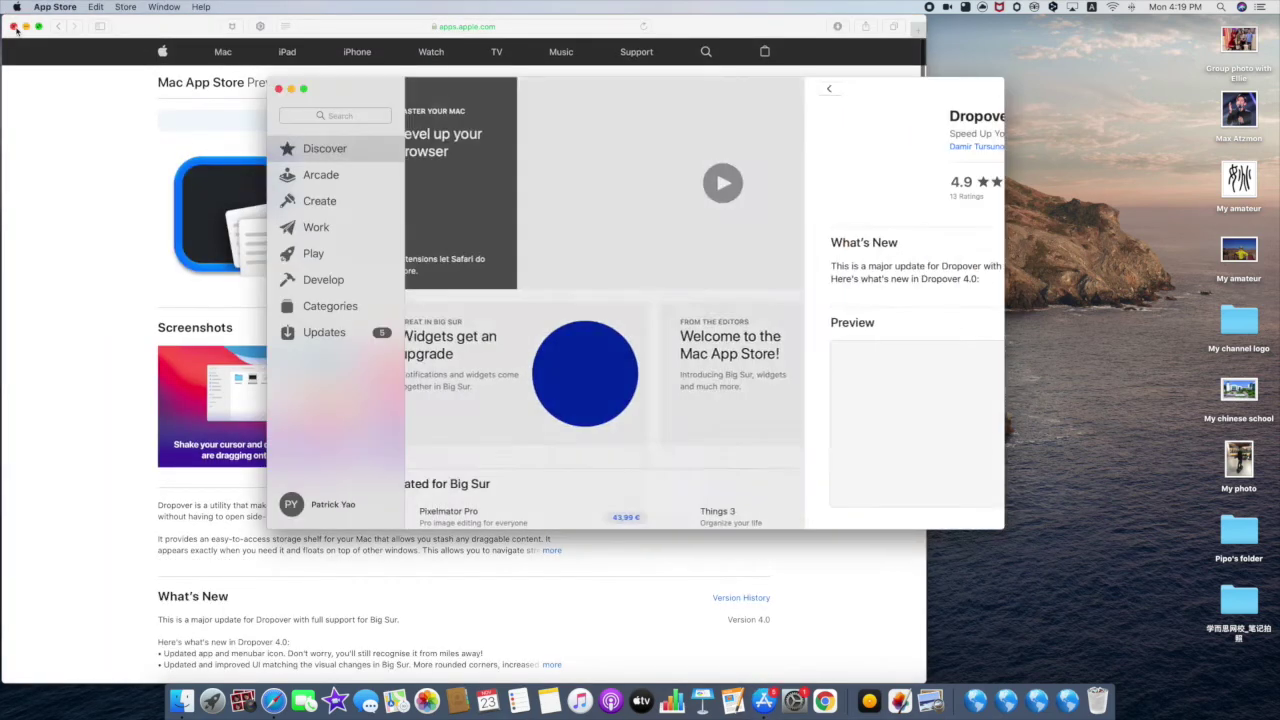
pyautogui.click(13, 27)
# - Close the App Store window to return to the A+E Networks website
pyautogui.click(278, 88)
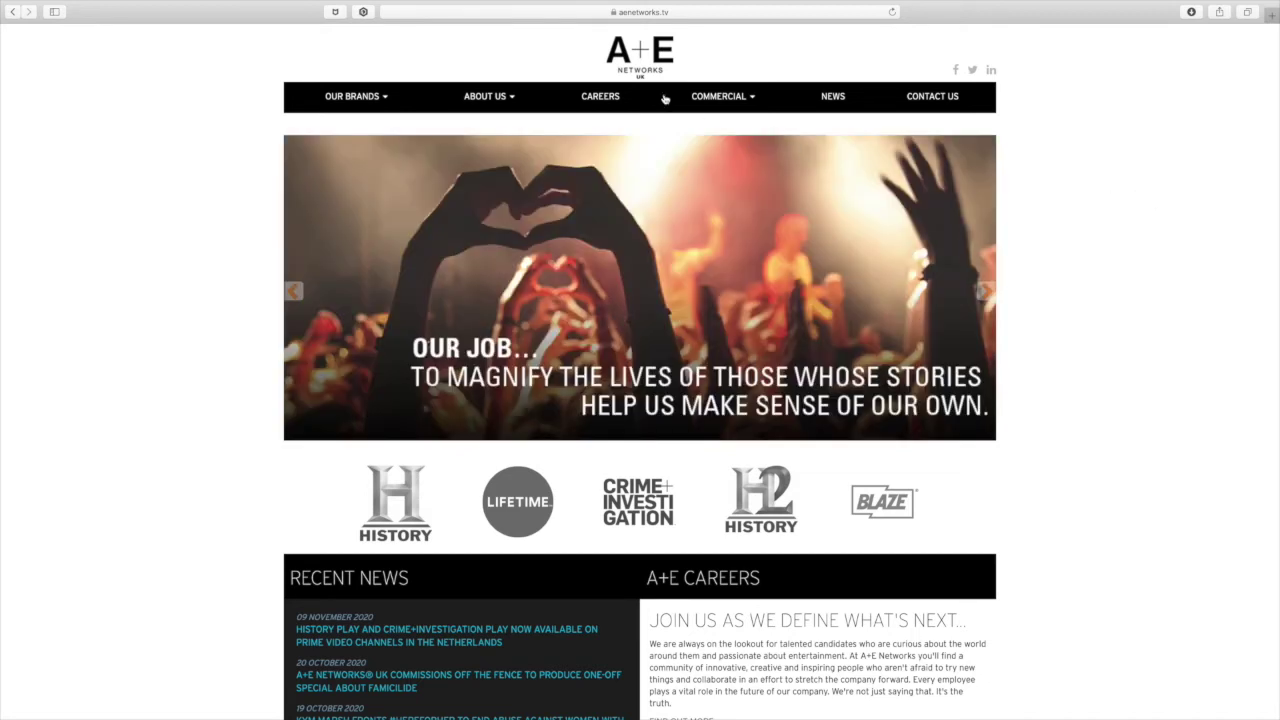
# - Drag the A+E logo and the History logo from the page onto Dropover shelves
pyautogui.moveTo(632, 50); pyautogui.dragTo(980, 55)
pyautogui.scroll(-3, 612, 312)
pyautogui.scroll(-3, 612, 312)
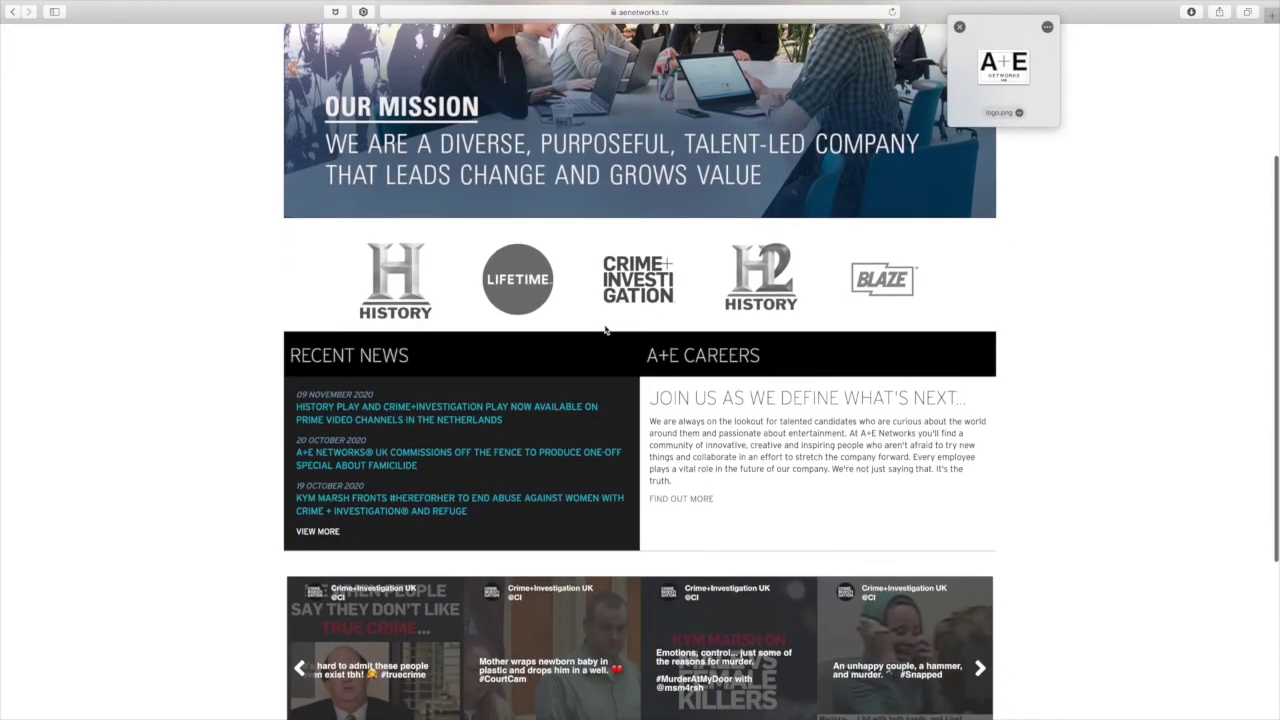
pyautogui.moveTo(400, 265); pyautogui.dragTo(425, 195)
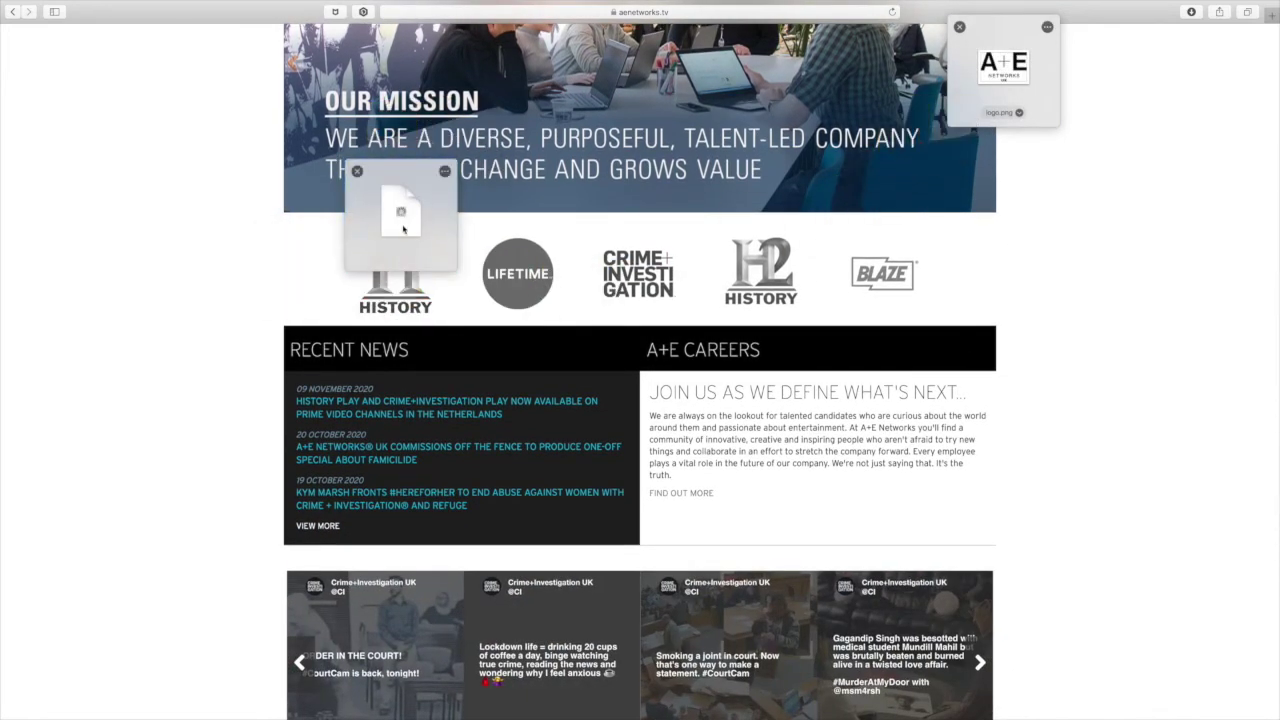
# - Shelve the first Recent News article's Prime Video image, then switch back to the desktop
pyautogui.scroll(-5, 375, 167)
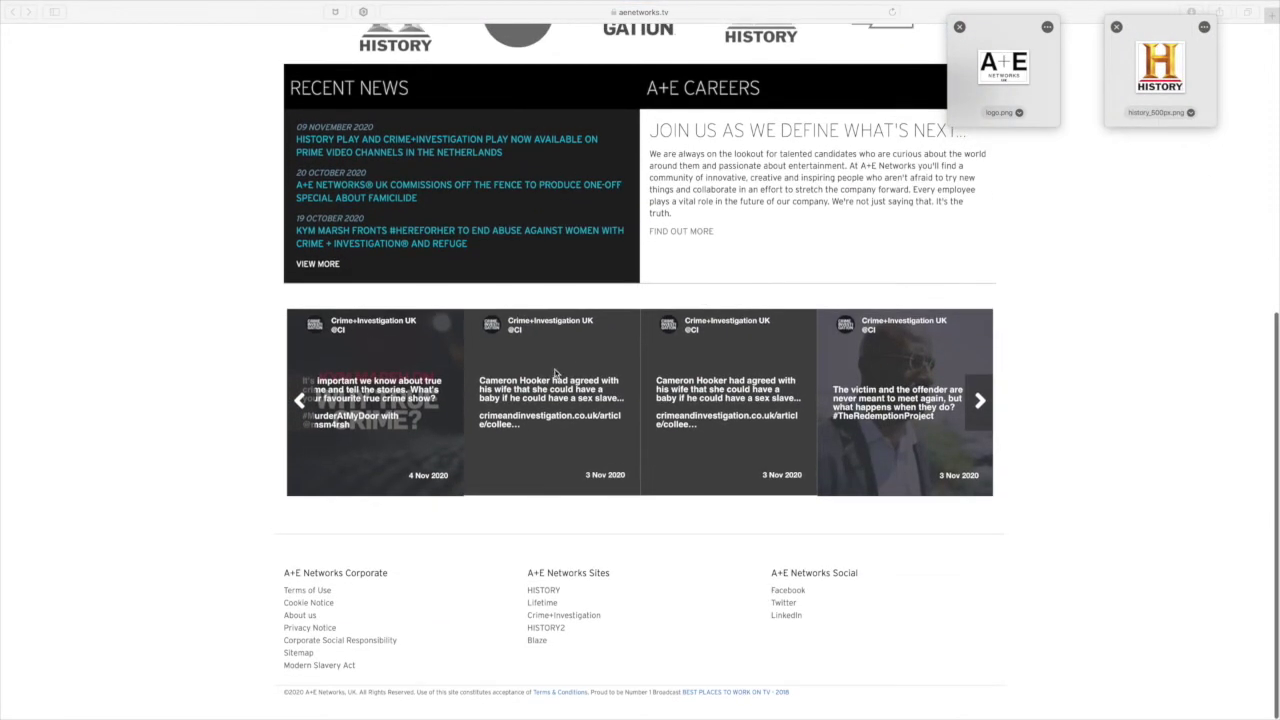
pyautogui.scroll(5, 677, 297)
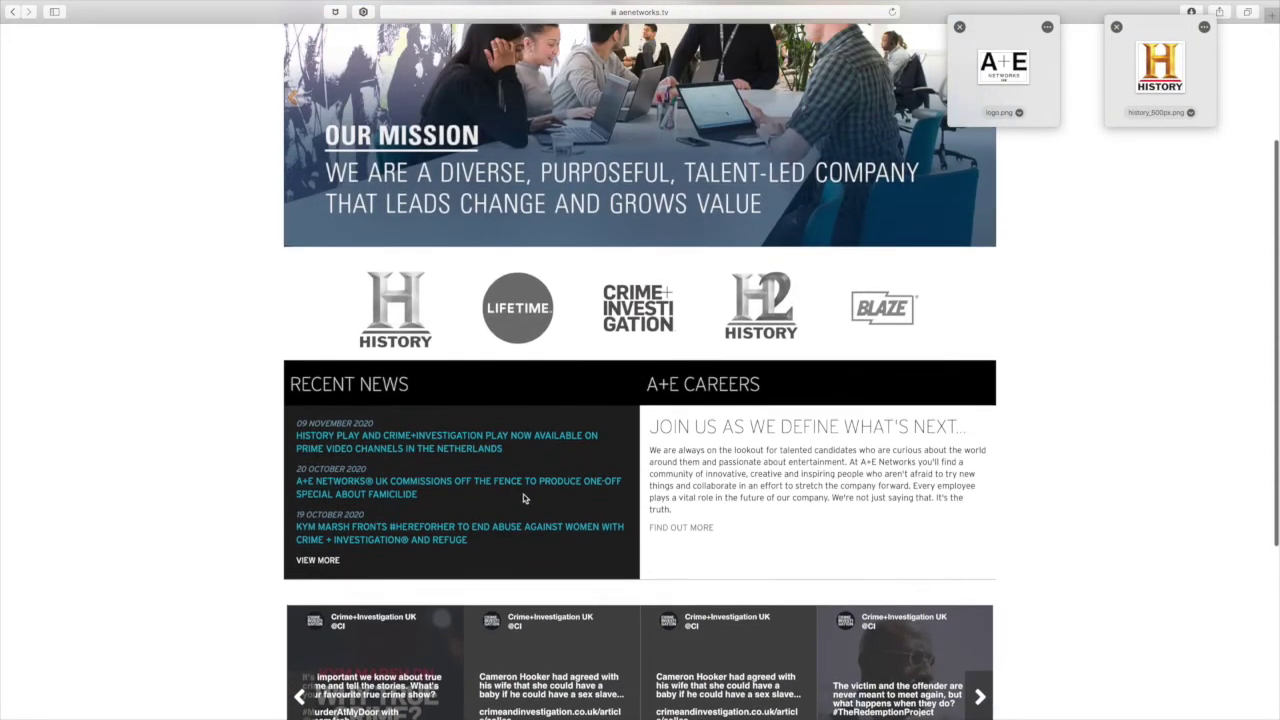
pyautogui.click(500, 443)
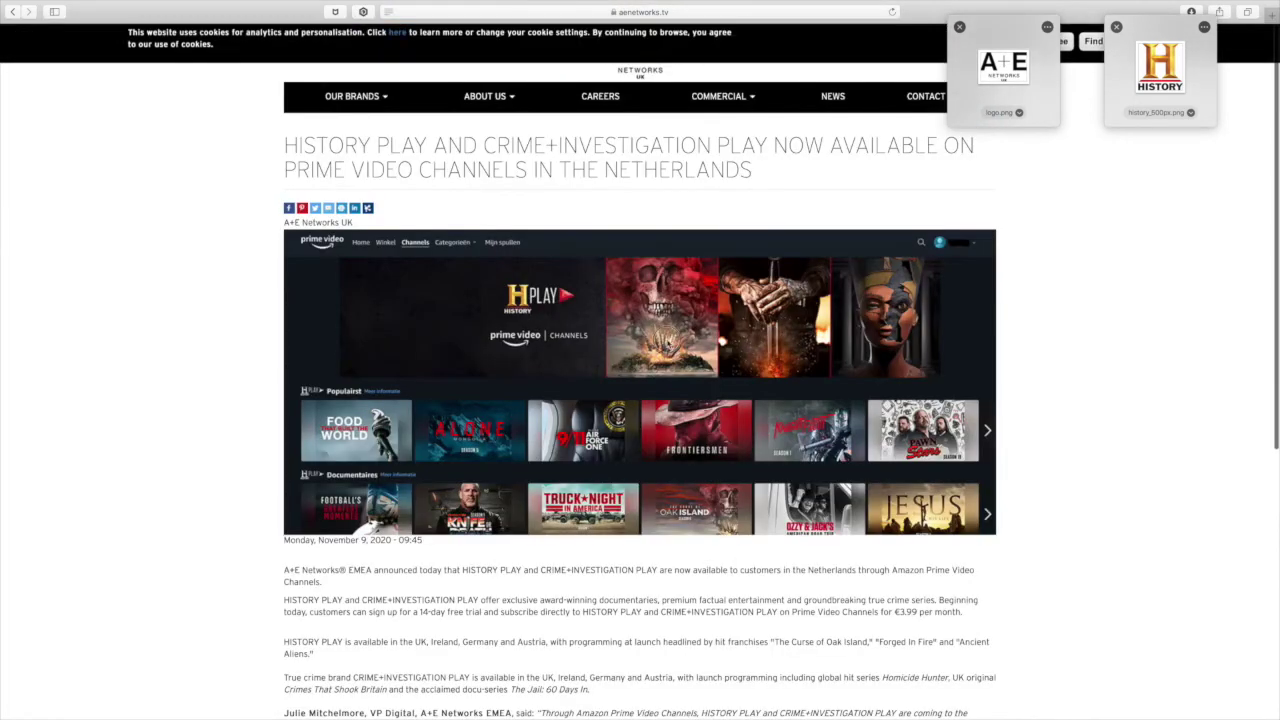
pyautogui.moveTo(540, 340); pyautogui.dragTo(1010, 260)
pyautogui.scroll(-6, 669, 293)
pyautogui.scroll(-2, 669, 293)
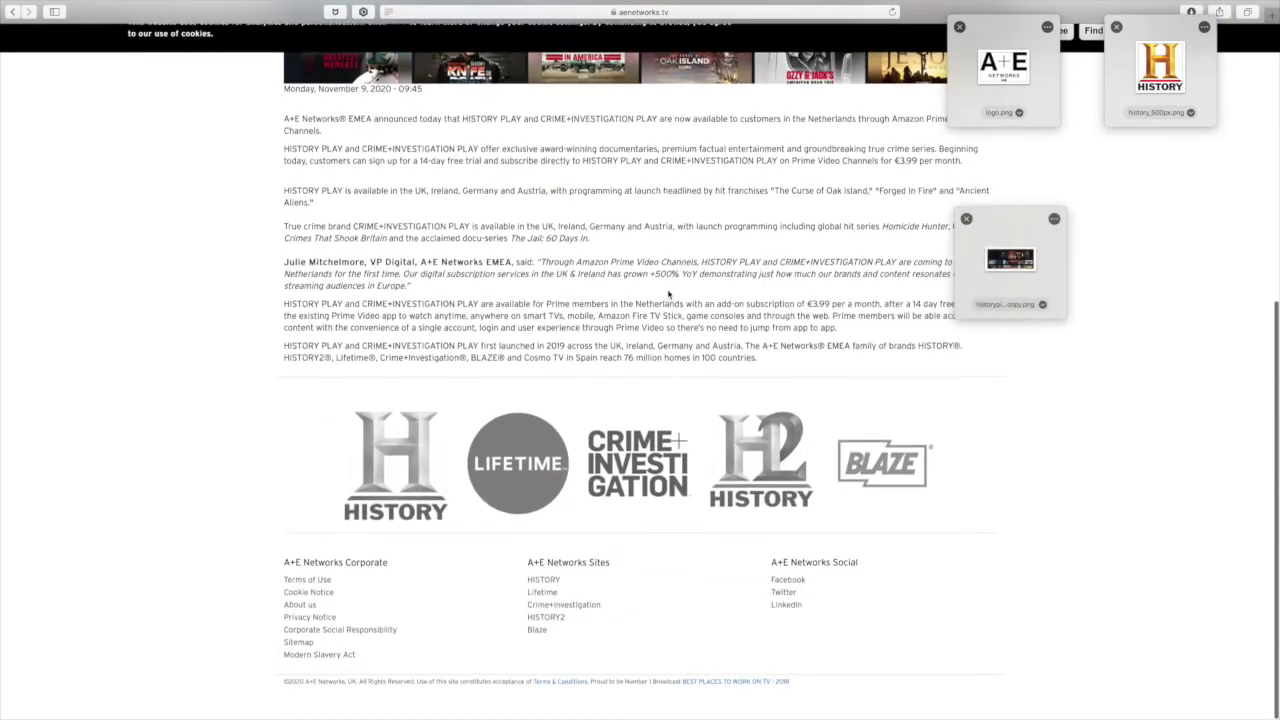
pyautogui.hotkey('ctrl', 'Left')
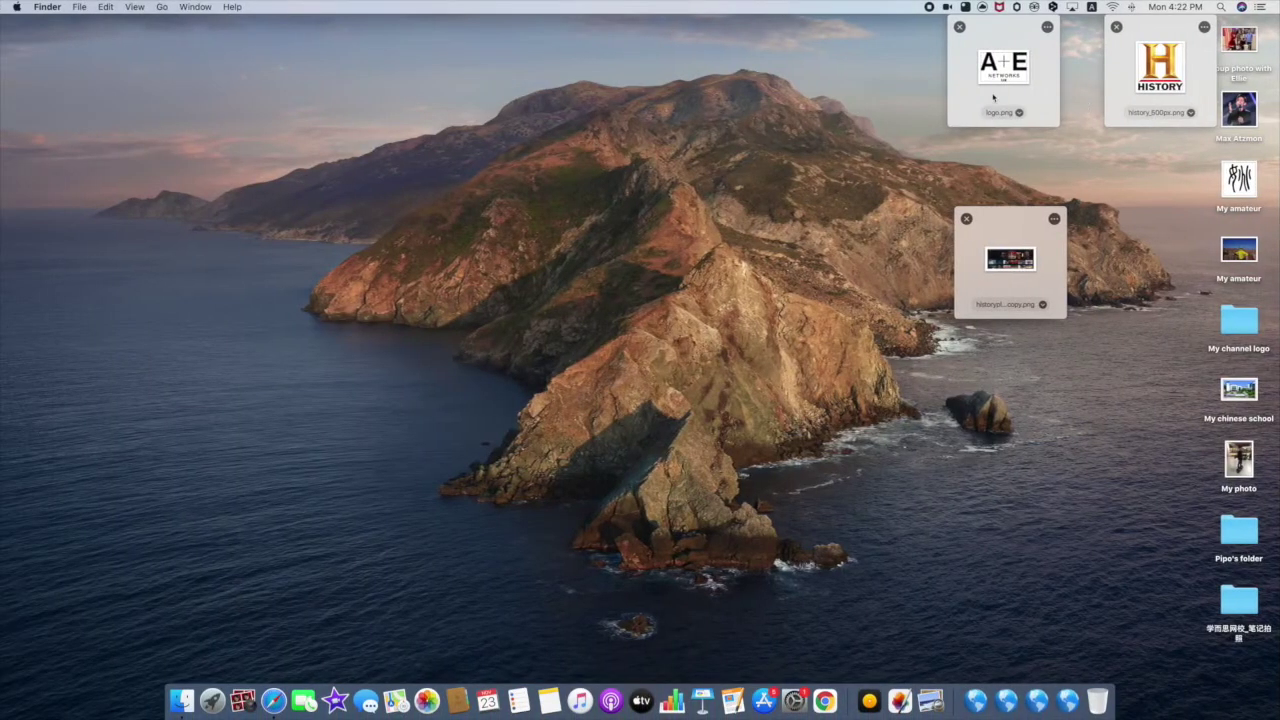
# - Drop the A+E logo, History logo and Prime Video image from the shelves onto the desktop
pyautogui.moveTo(1003, 66); pyautogui.dragTo(532, 180)
pyautogui.moveTo(1160, 66); pyautogui.dragTo(864, 135)
pyautogui.moveTo(1010, 259); pyautogui.dragTo(689, 222)
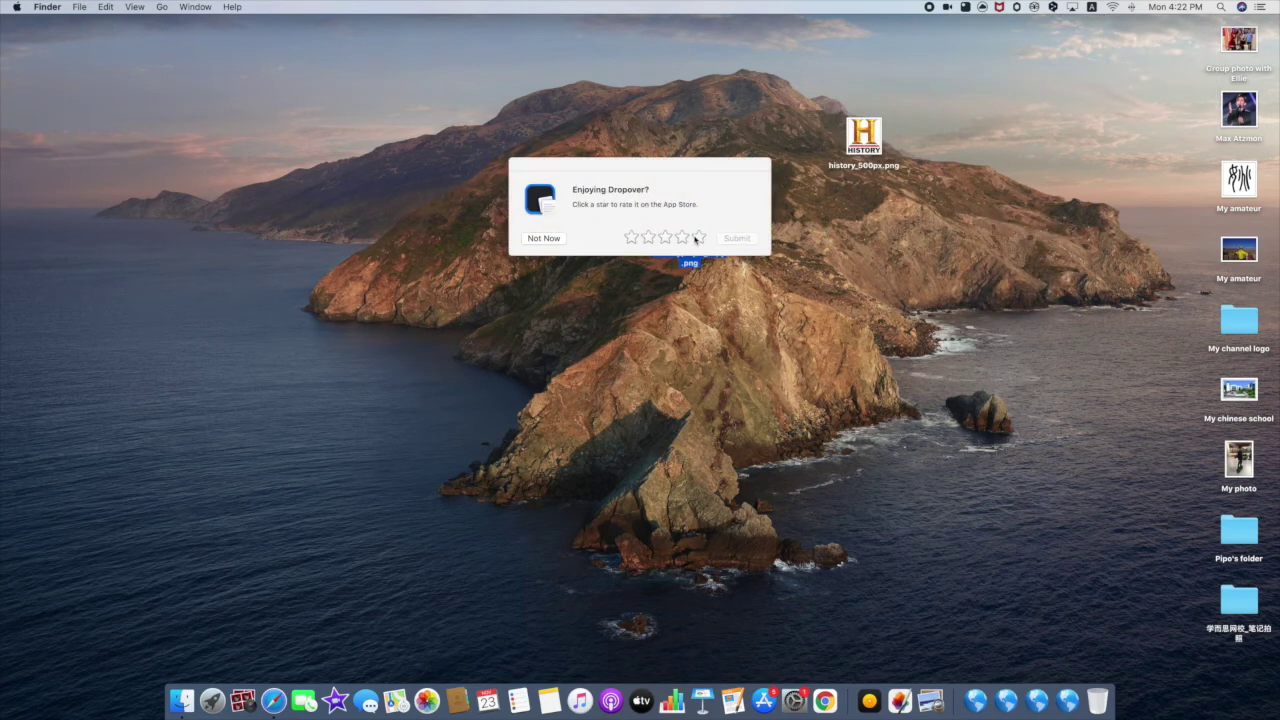
# - Submit a five-star rating for Dropover, dismiss the thank-you message, and deselect desktop icons
pyautogui.click(699, 237)
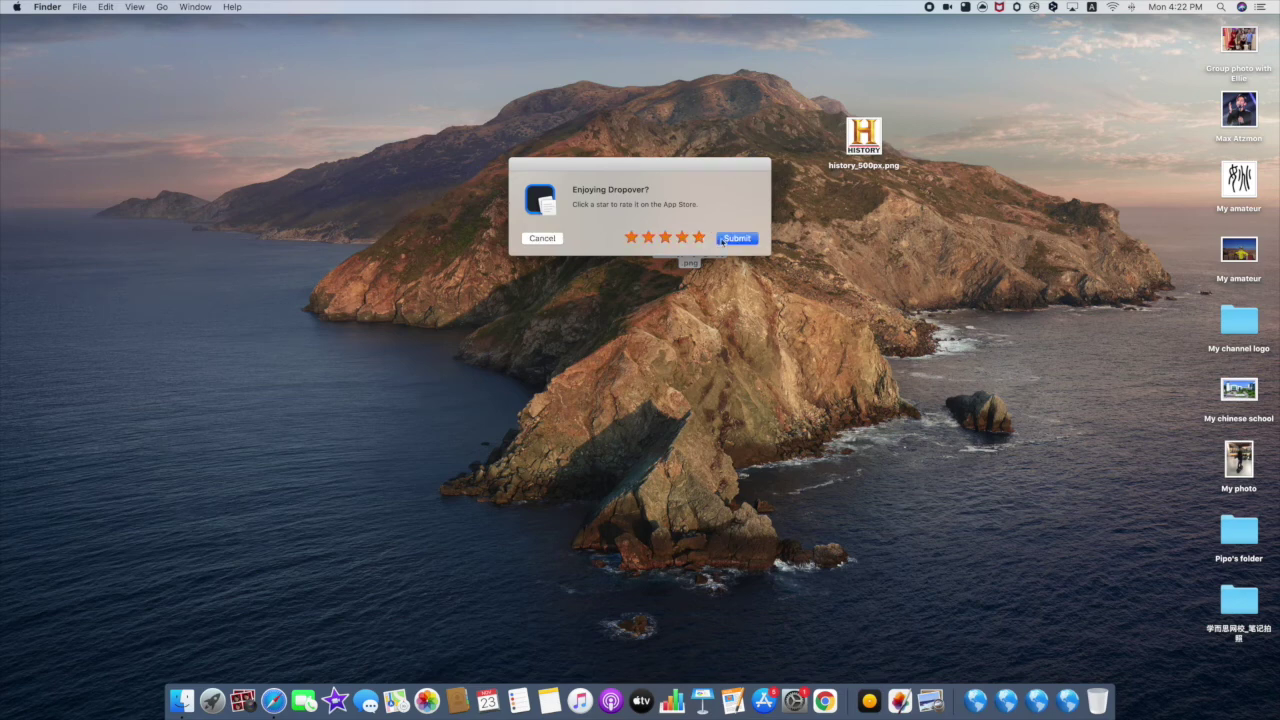
pyautogui.click(722, 239)
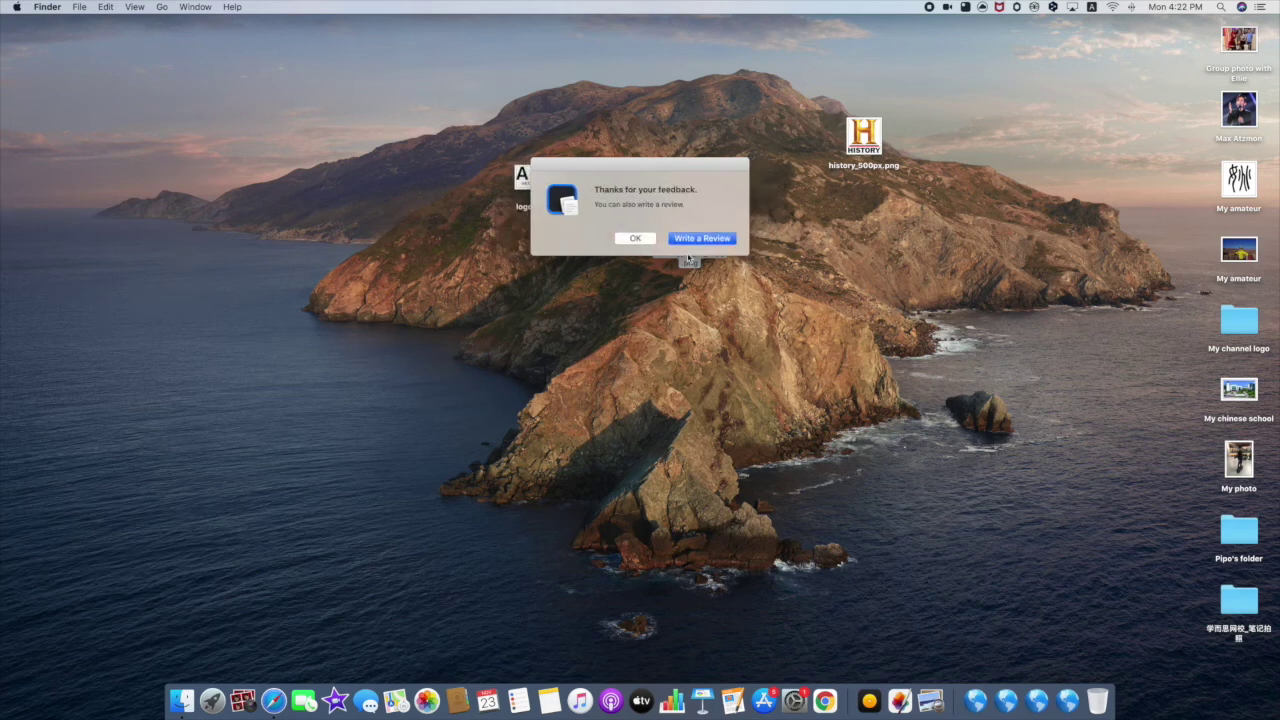
pyautogui.click(636, 238)
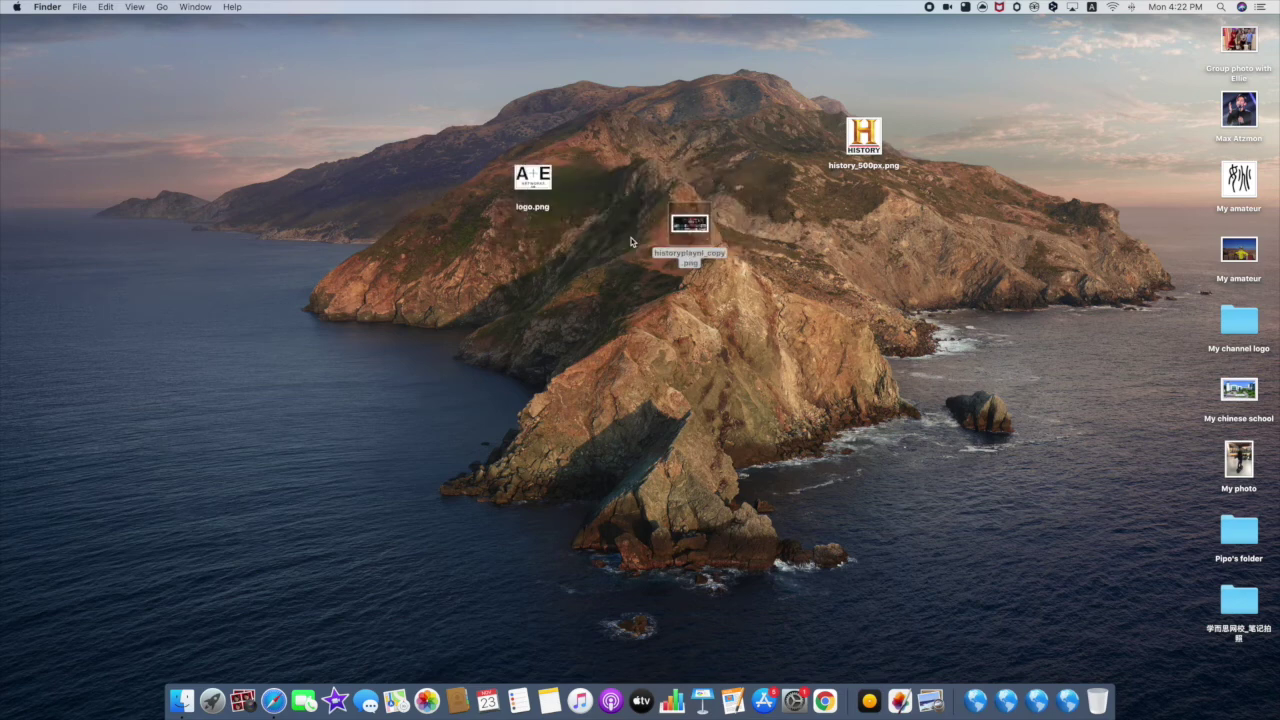
pyautogui.click(707, 205)
pyautogui.click(752, 155)
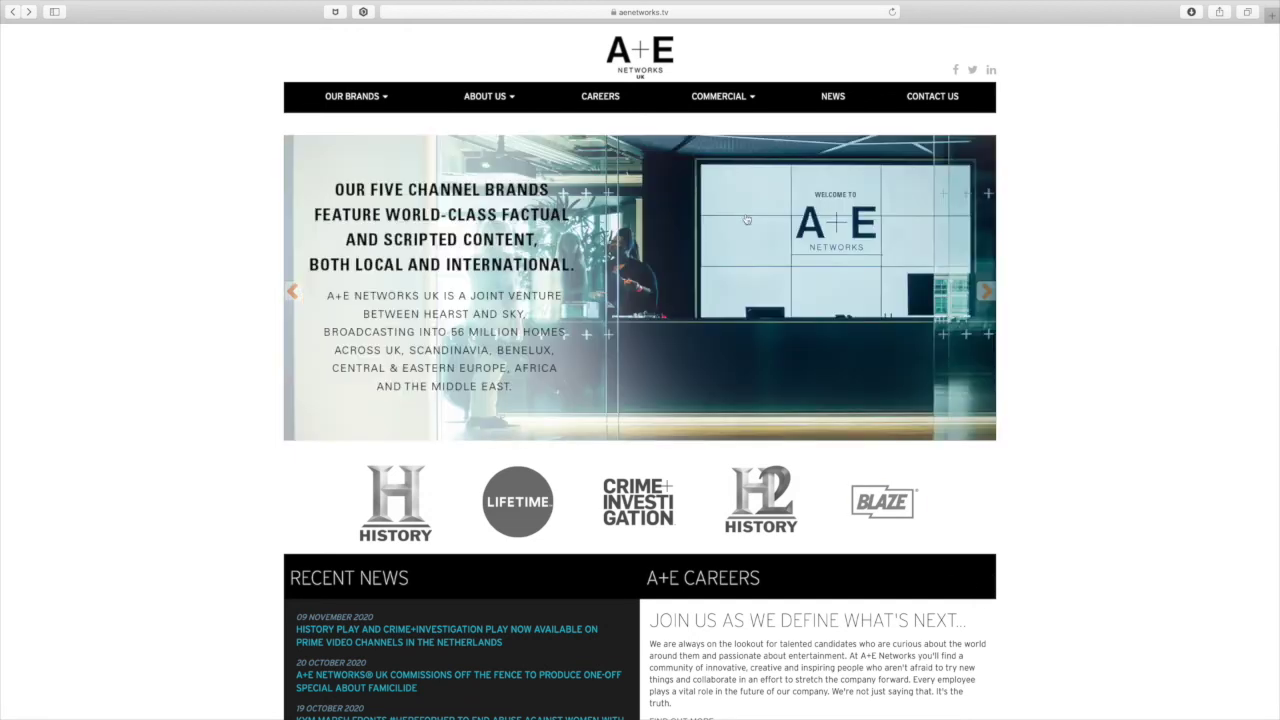
# - Begin Save Image As for the A+E logo with Desktop as location, then cancel
pyautogui.rightClick(651, 52)
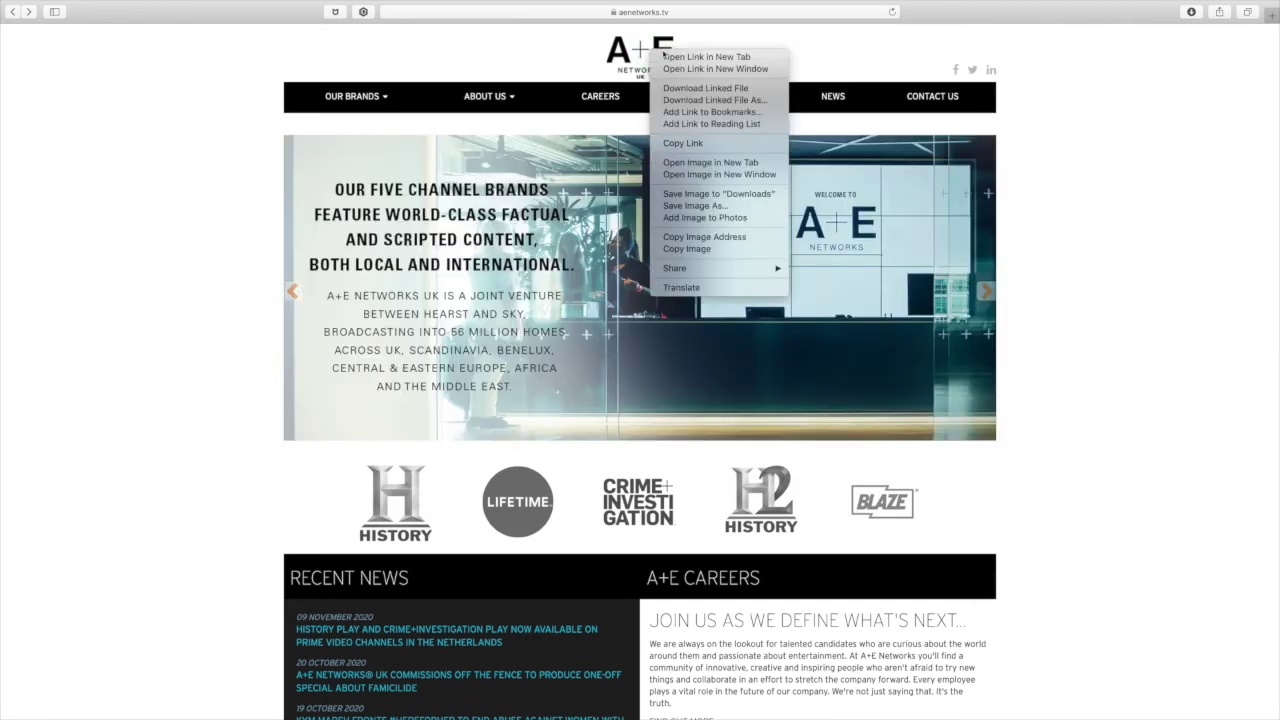
pyautogui.click(720, 205)
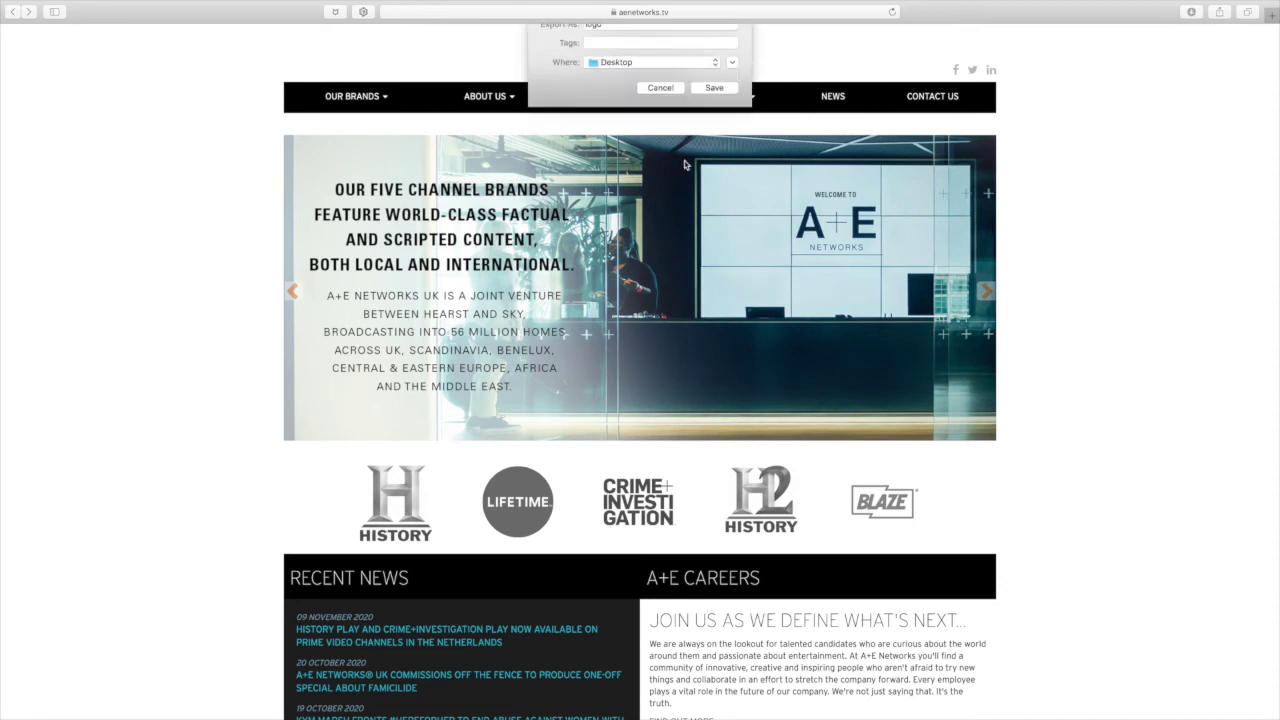
pyautogui.write('ahdoakh')
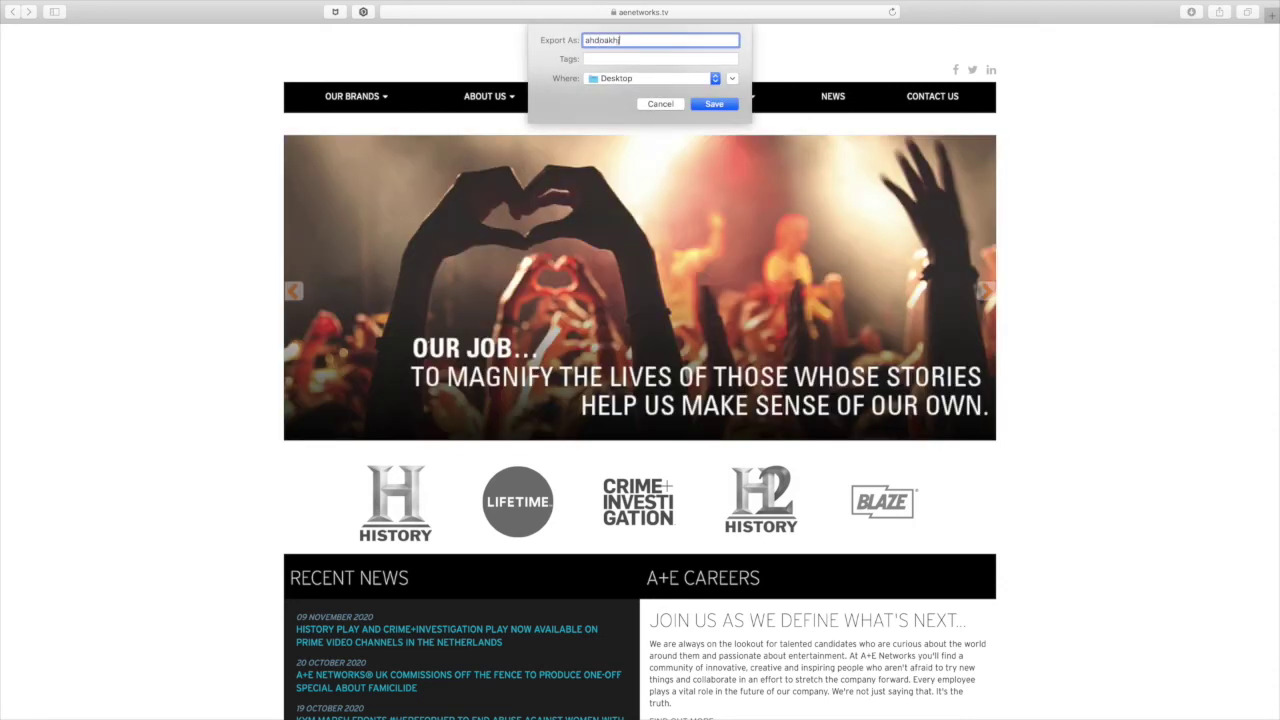
pyautogui.press('BackSpace')
pyautogui.press('BackSpace')
pyautogui.press('BackSpace')
pyautogui.press('BackSpace')
pyautogui.press('BackSpace')
pyautogui.press('BackSpace')
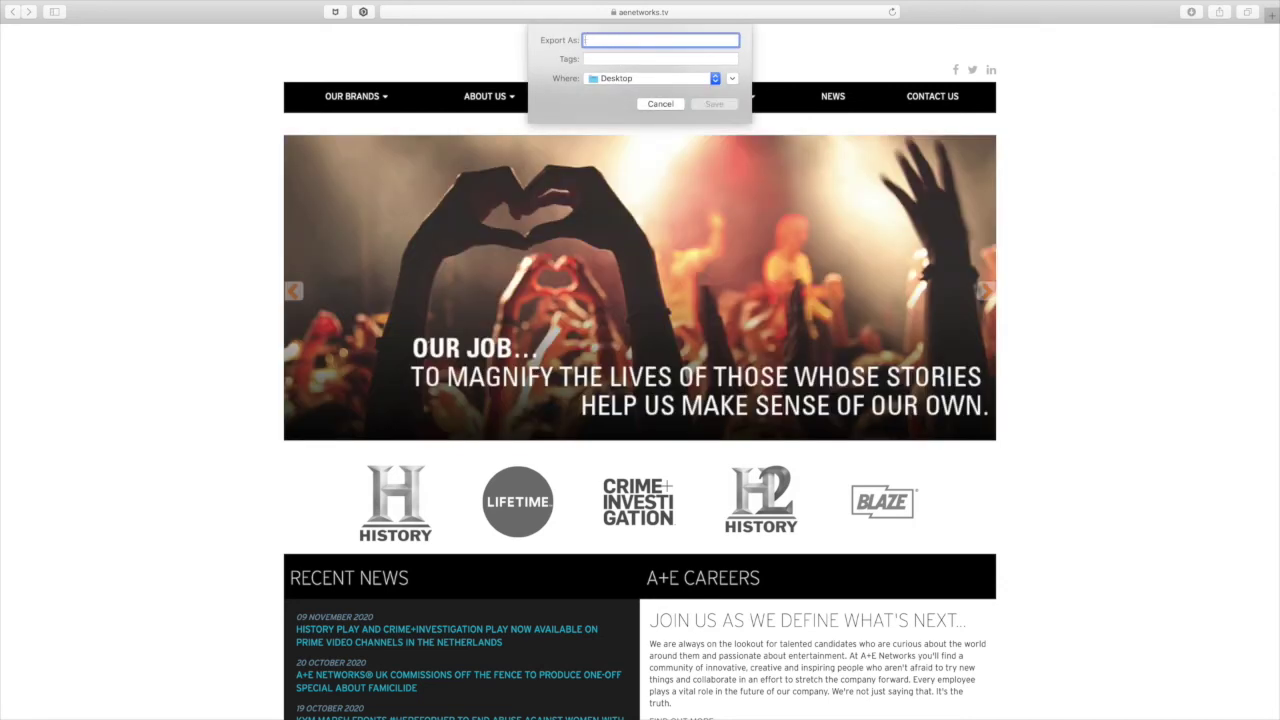
pyautogui.click(623, 80)
pyautogui.click(625, 90)
pyautogui.click(662, 104)
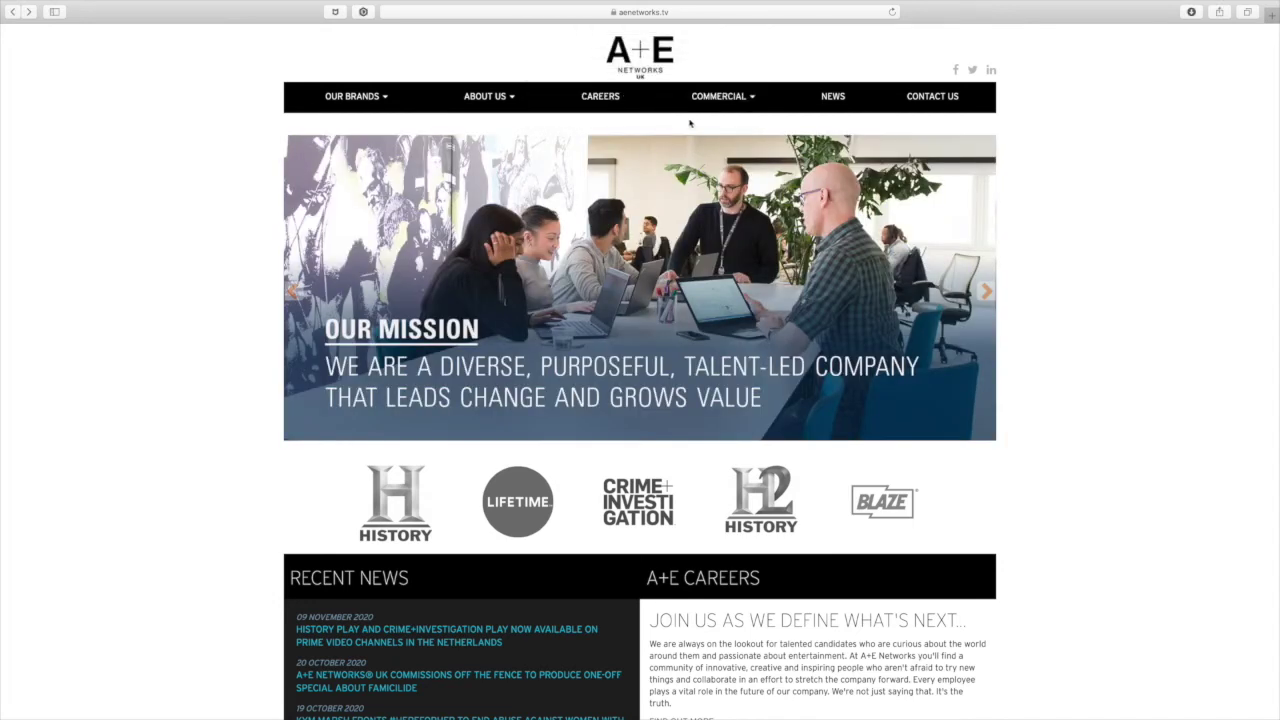
# - Put the A+E logo image onto a new Dropover shelf, then close that logo.png shelf
pyautogui.moveTo(638, 50); pyautogui.dragTo(845, 75)
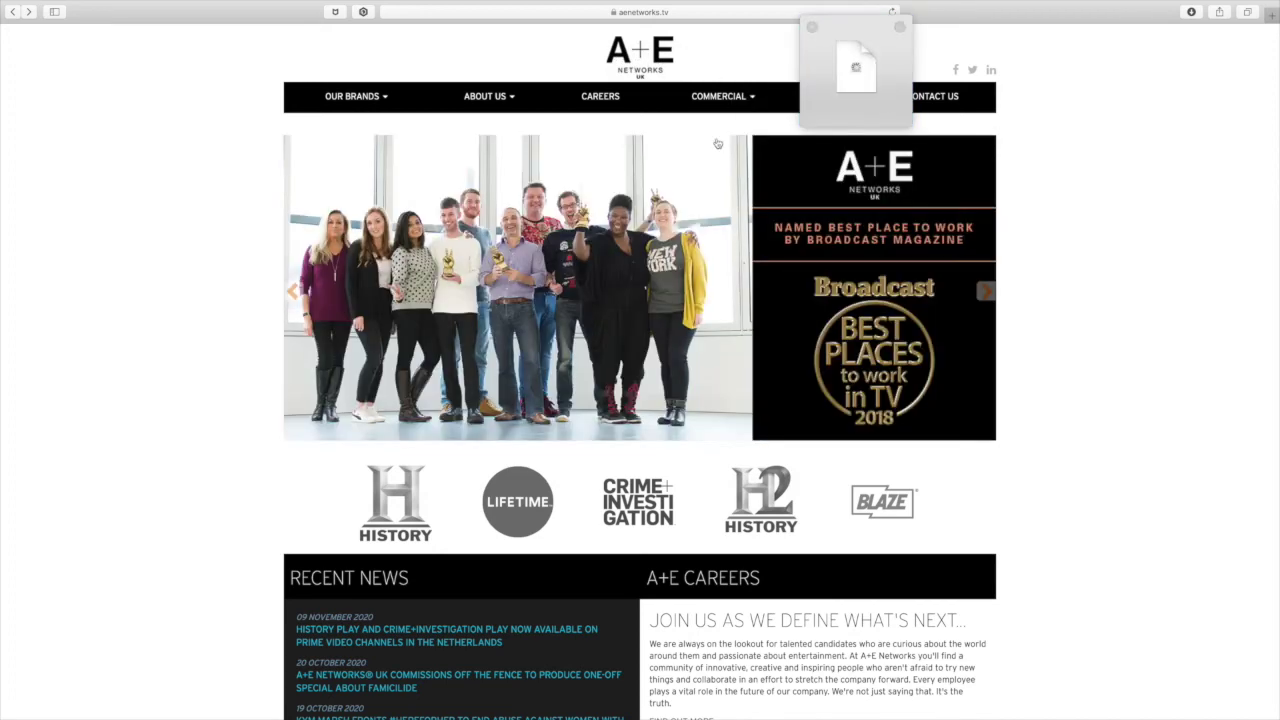
pyautogui.click(812, 28)
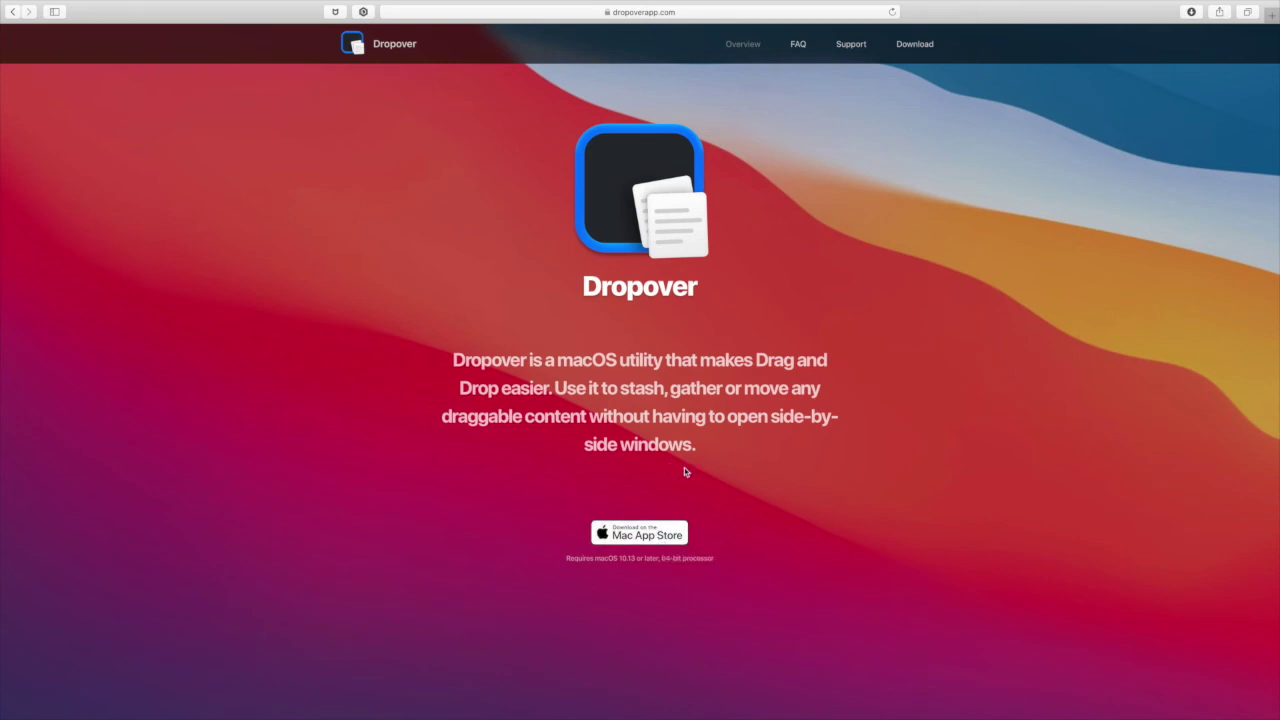
pyautogui.moveTo(866, 3)
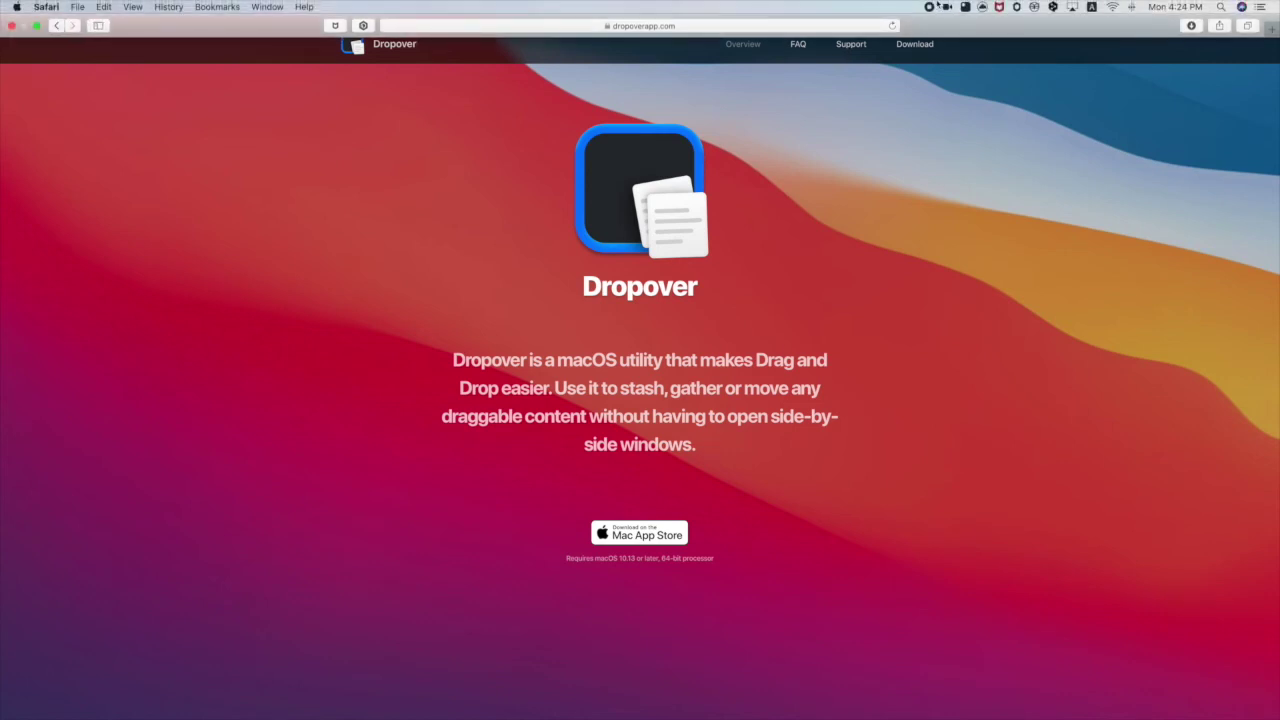
pyautogui.click(963, 7)
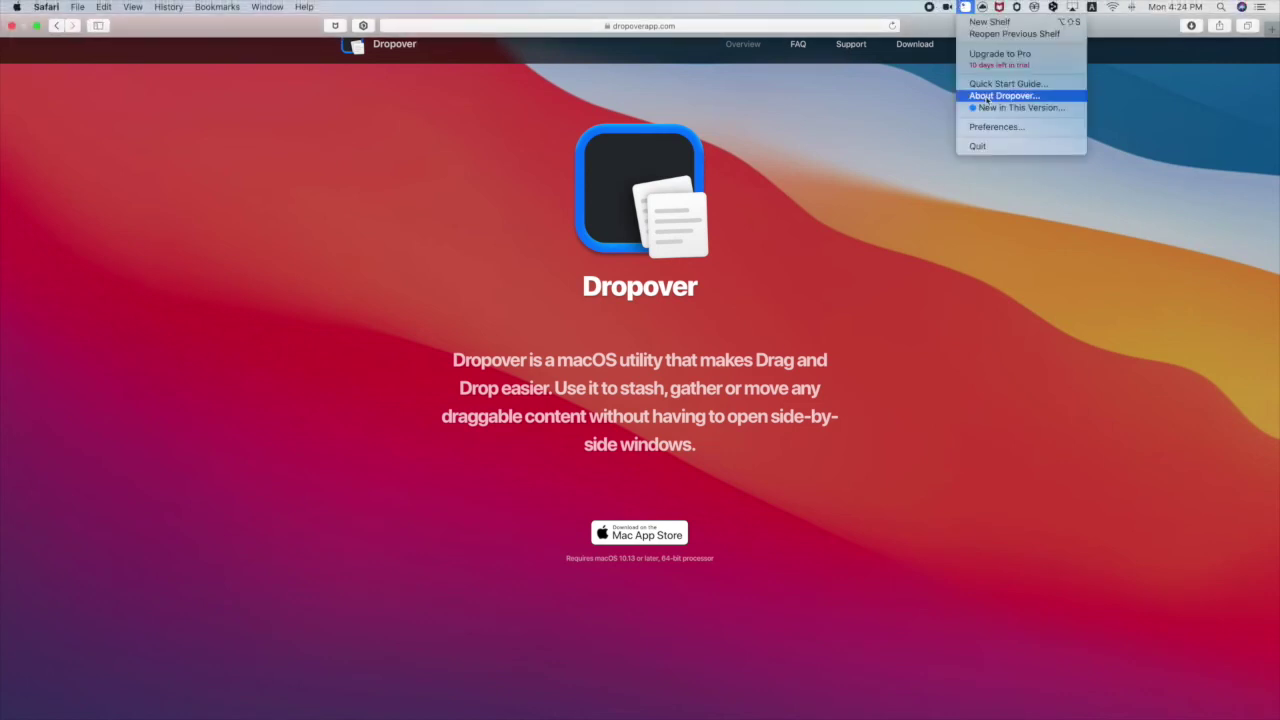
pyautogui.click(998, 199)
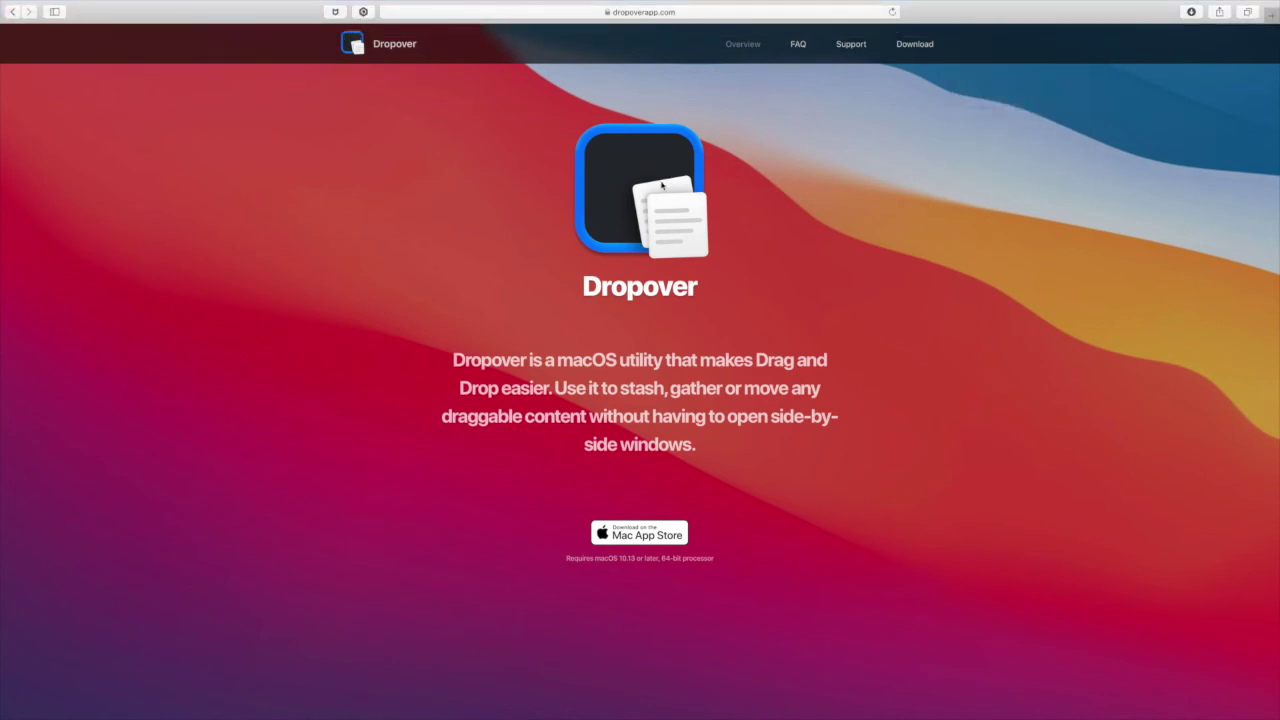
pyautogui.hotkey('ctrl', 'Left')
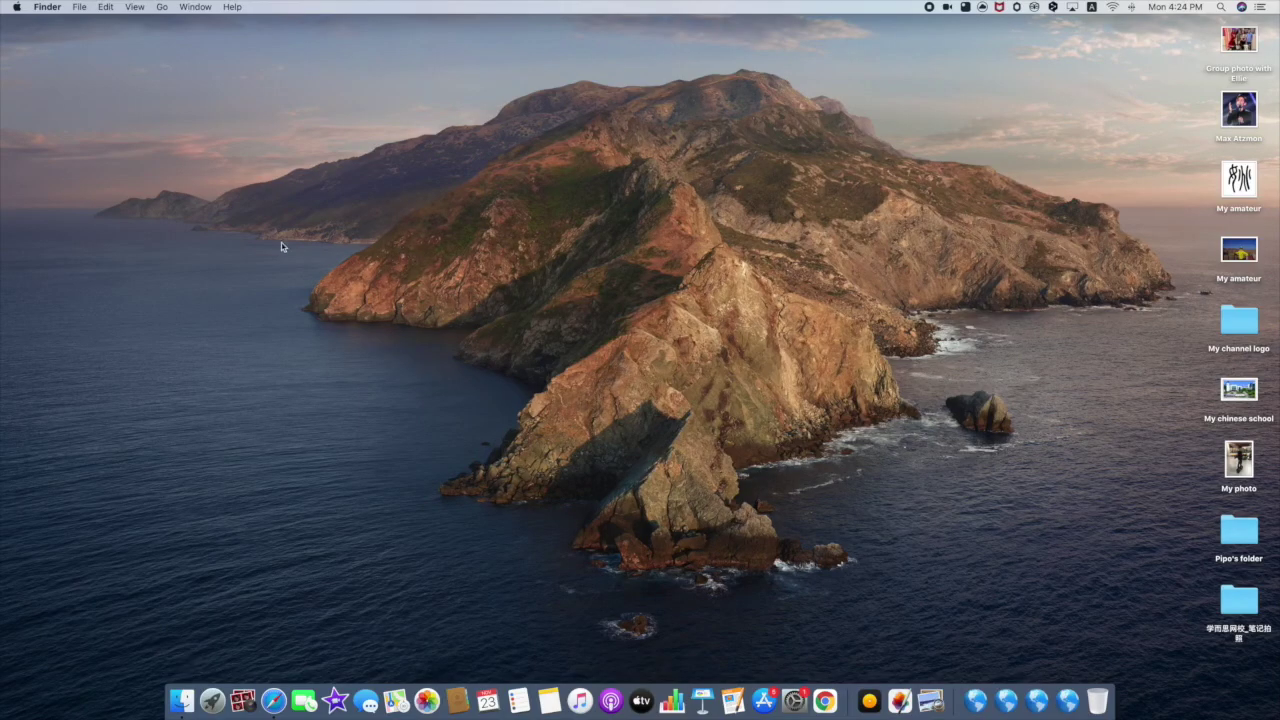
pyautogui.hotkey('ctrl', 'Right')
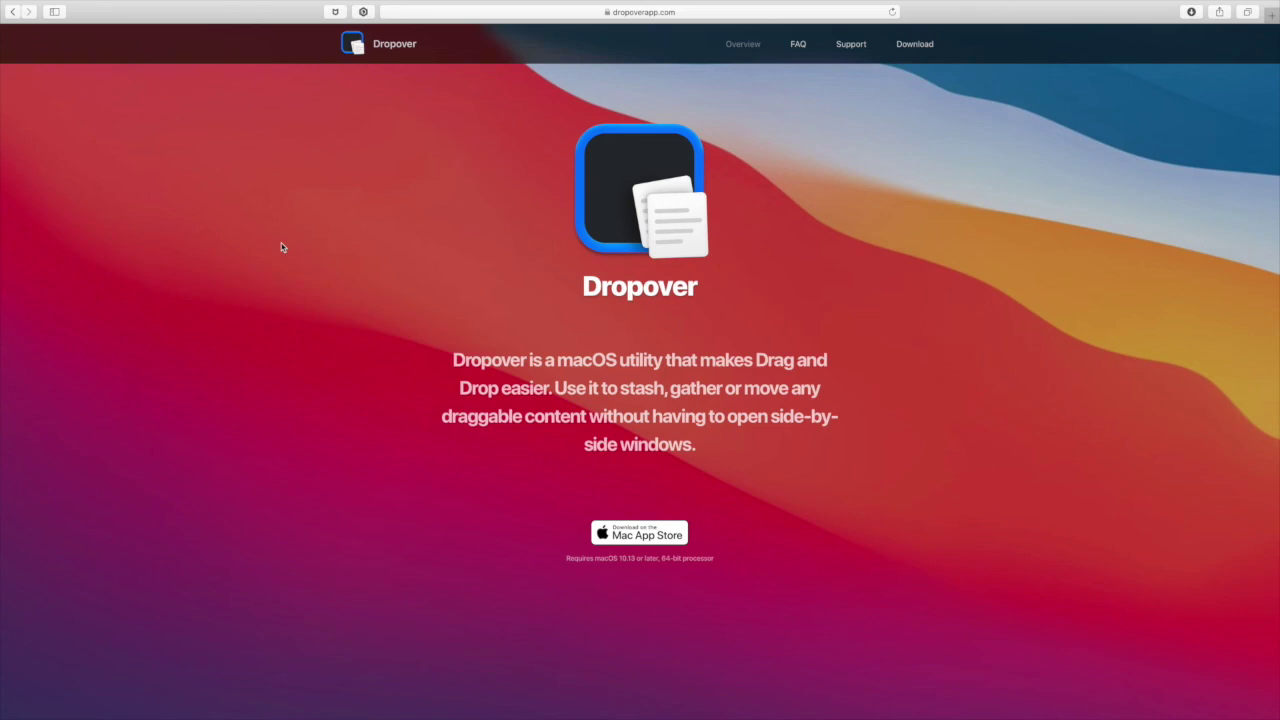
pyautogui.scroll(-15, 281, 247)
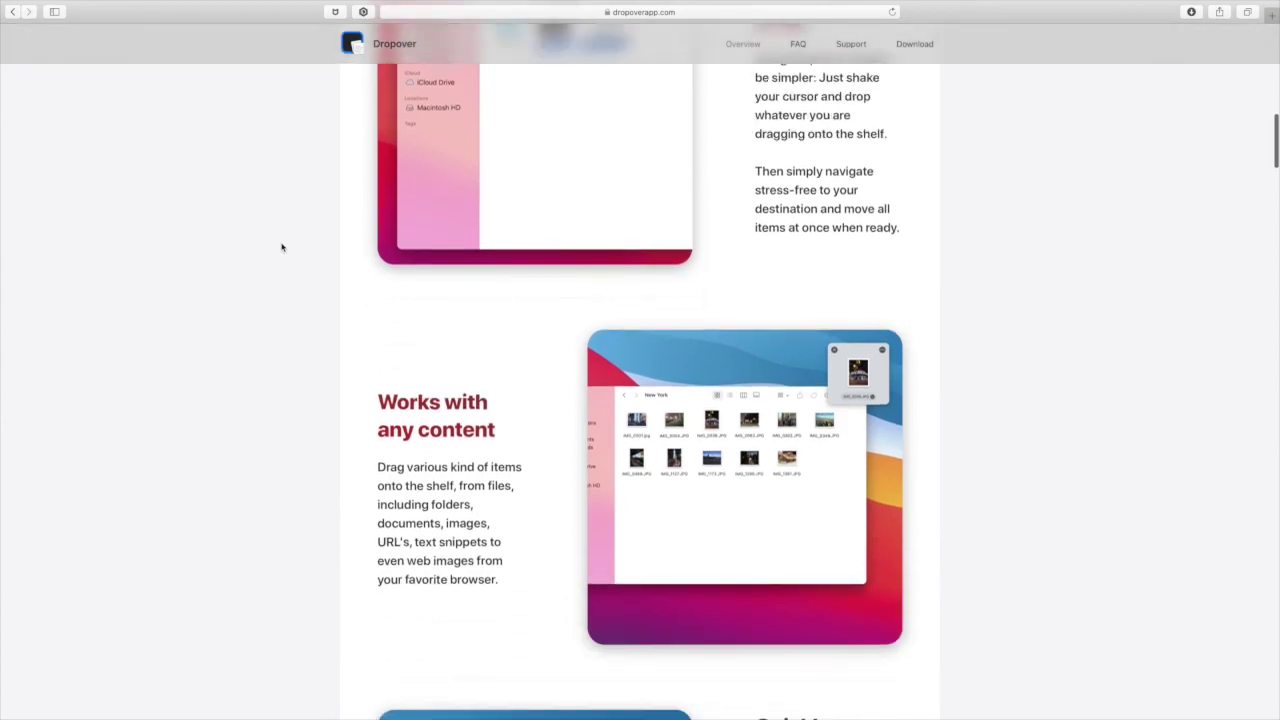
pyautogui.scroll(20, 282, 247)
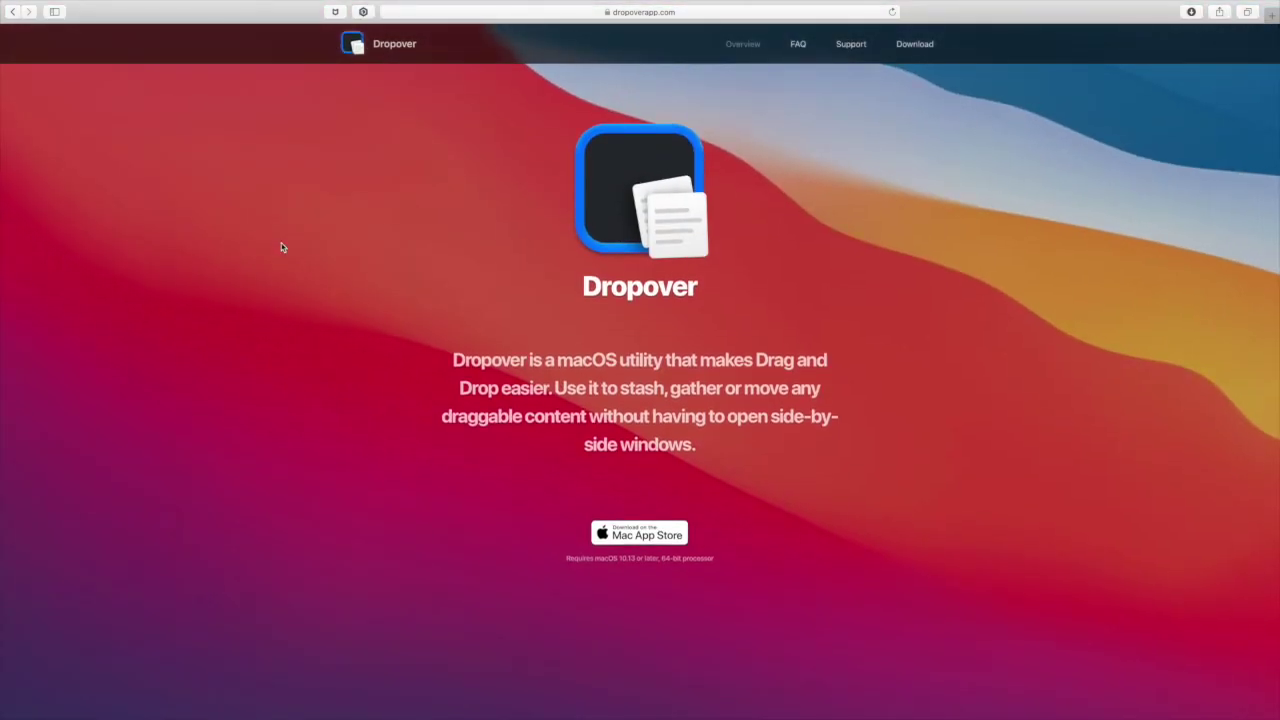
pyautogui.scroll(-7, 282, 247)
pyautogui.scroll(7, 282, 247)
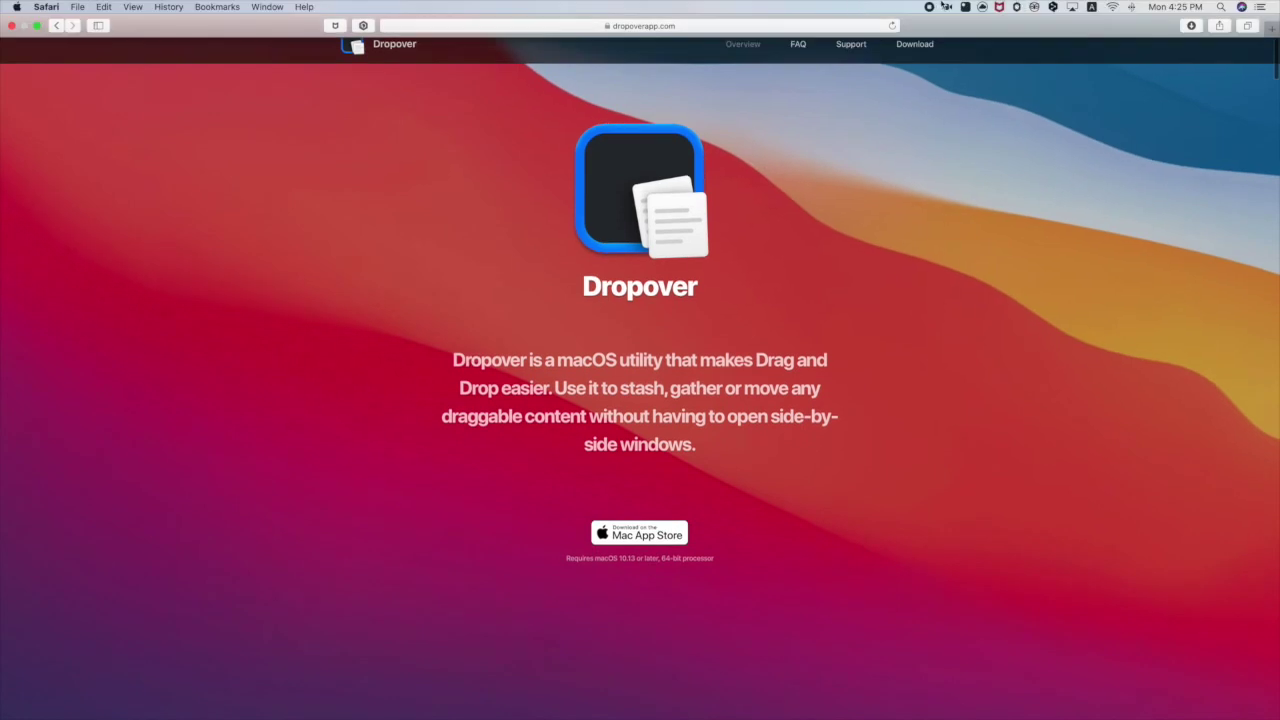
pyautogui.click(963, 7)
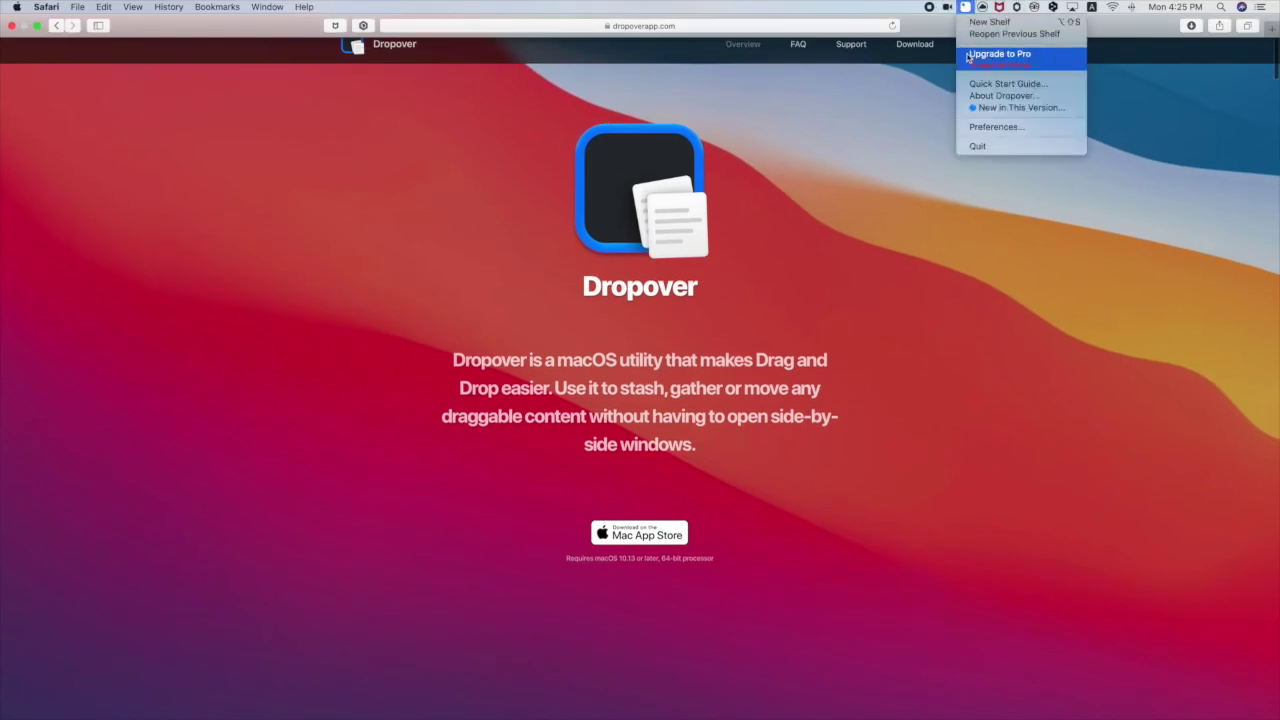
pyautogui.click(894, 116)
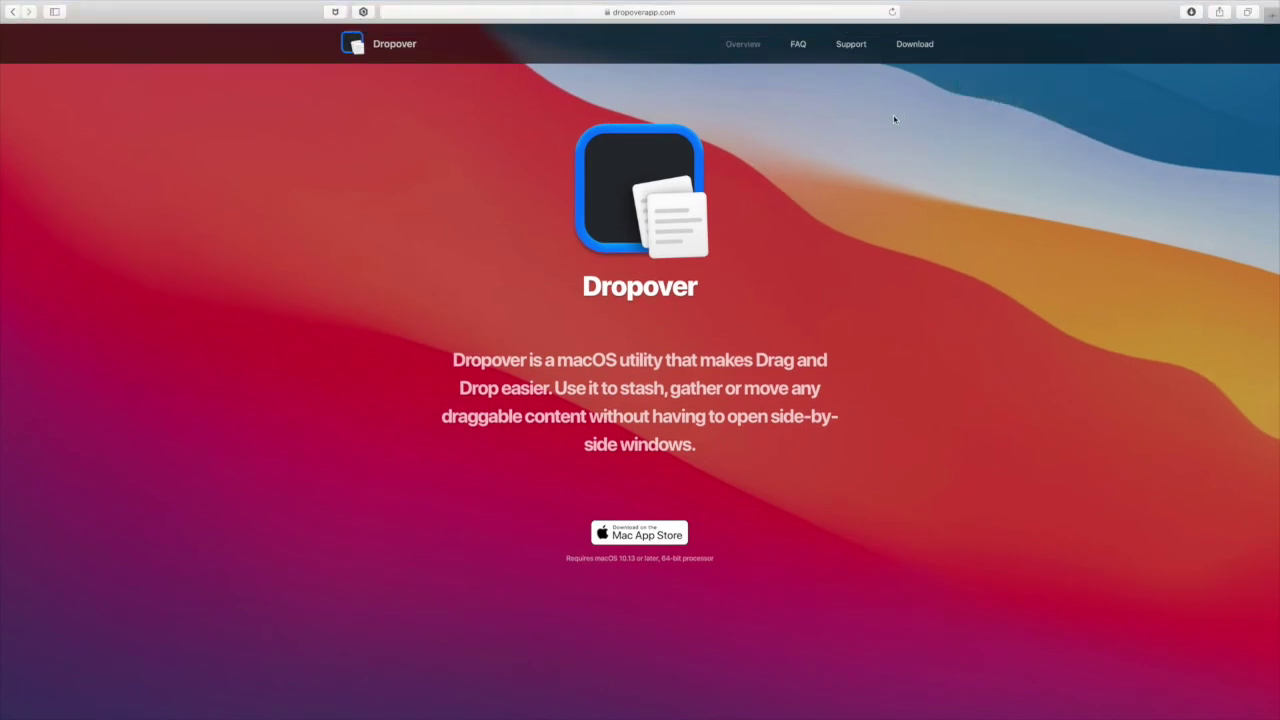